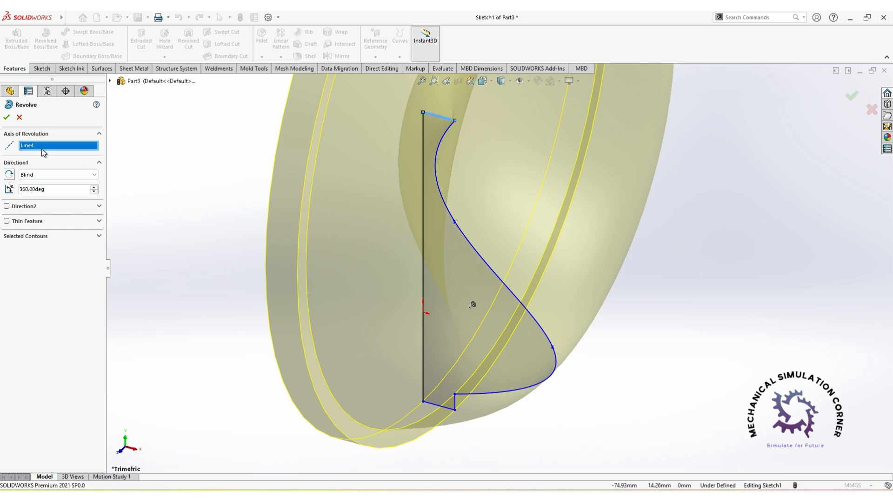
- Replace the revolve axis with the profile's long vertical line and complete the 360-degree blind revolve of the vessel body
right_click(54, 148)
click(70, 149)
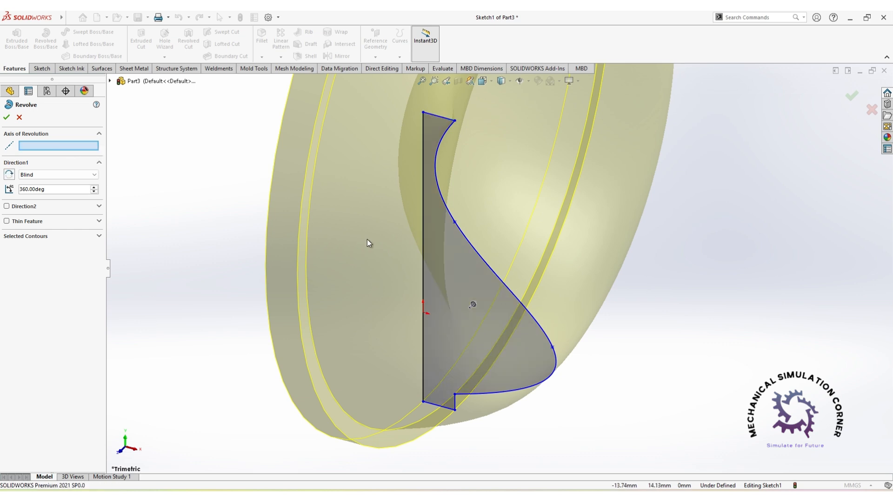
click(424, 269)
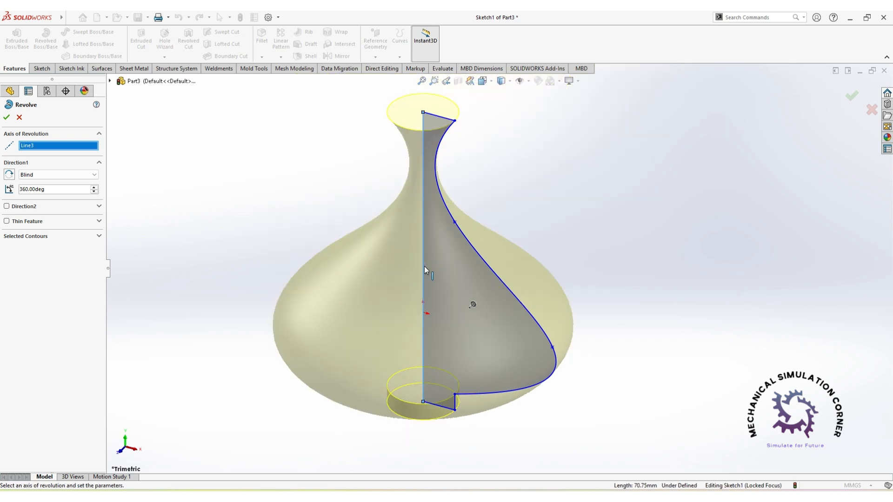
mouse_move(538, 424)
middle_down()
mouse_move(531, 377)
mouse_move(538, 388)
middle_up()
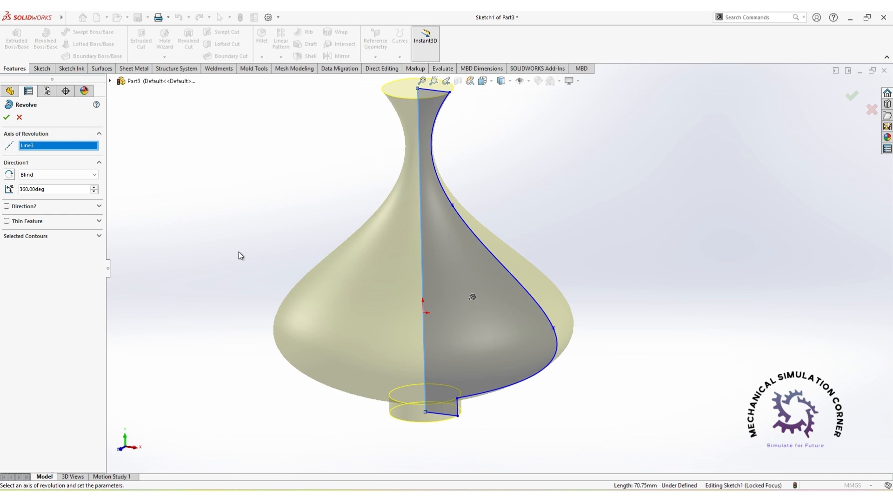
click(6, 118)
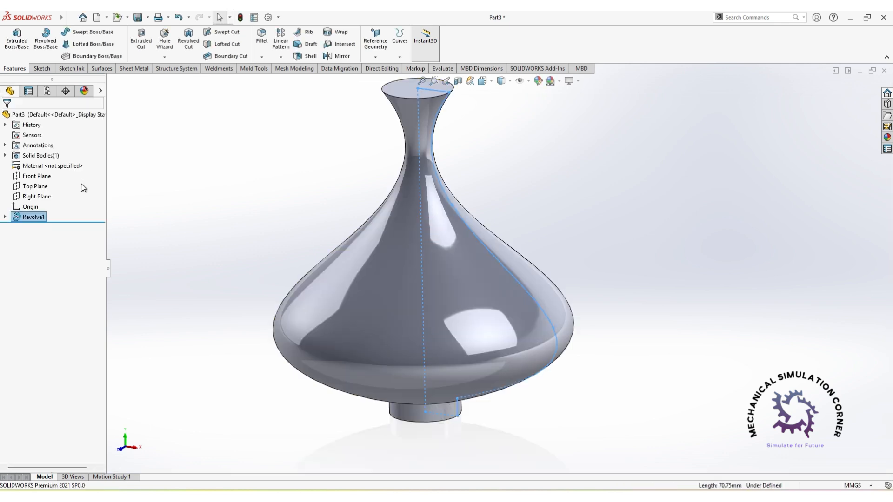
click(312, 429)
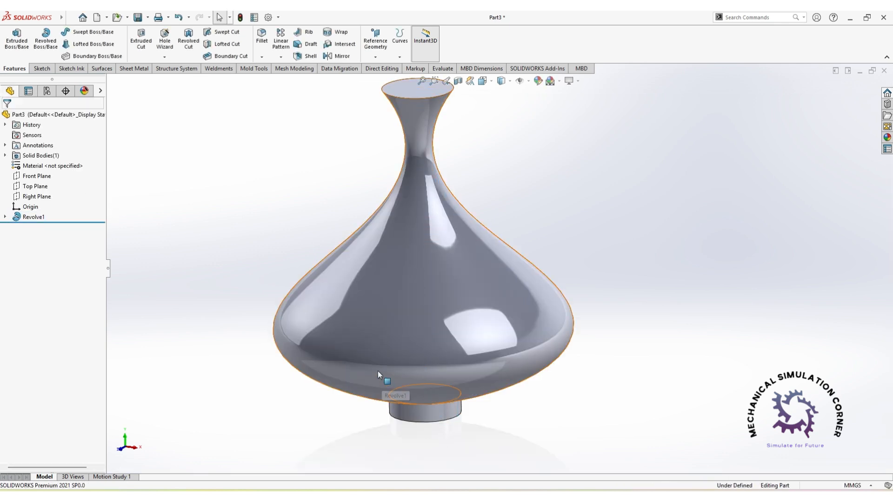
- Start a sketch on the Front Plane and convert the revolved body's right silhouette edge into a sketch entity
scroll(362, 349, down, 1)
scroll(362, 350, up, 2)
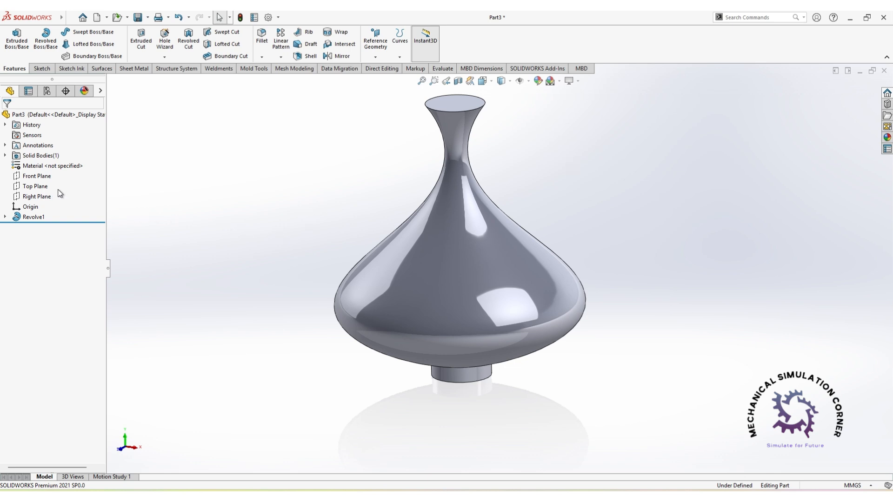
click(44, 178)
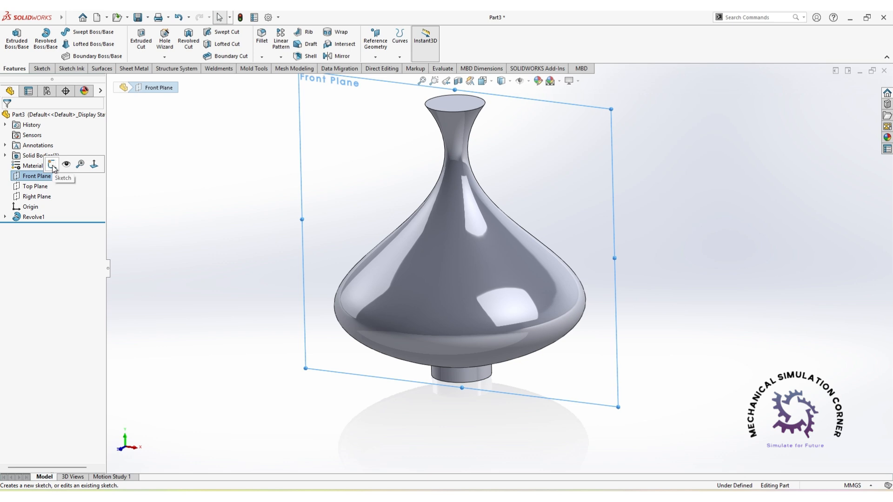
click(52, 165)
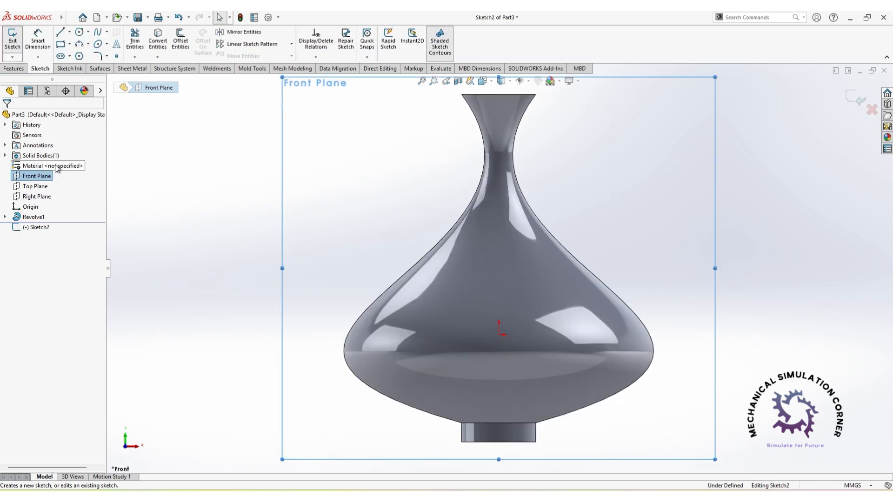
click(161, 45)
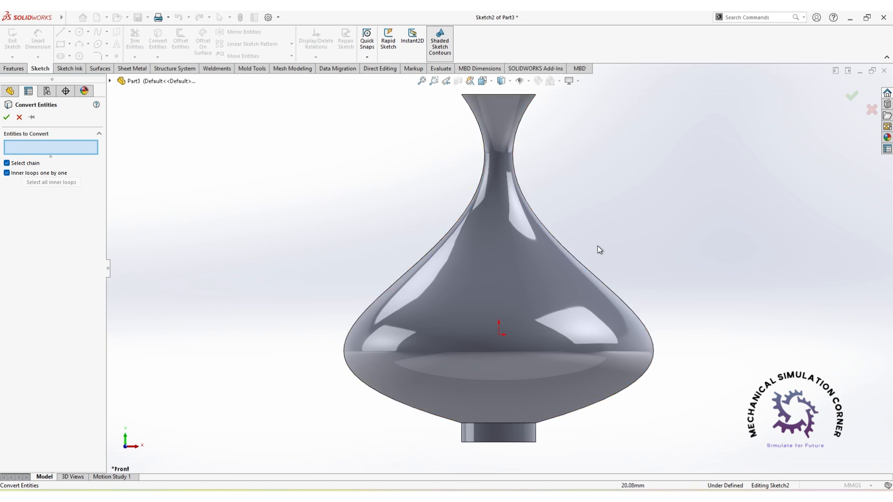
click(589, 273)
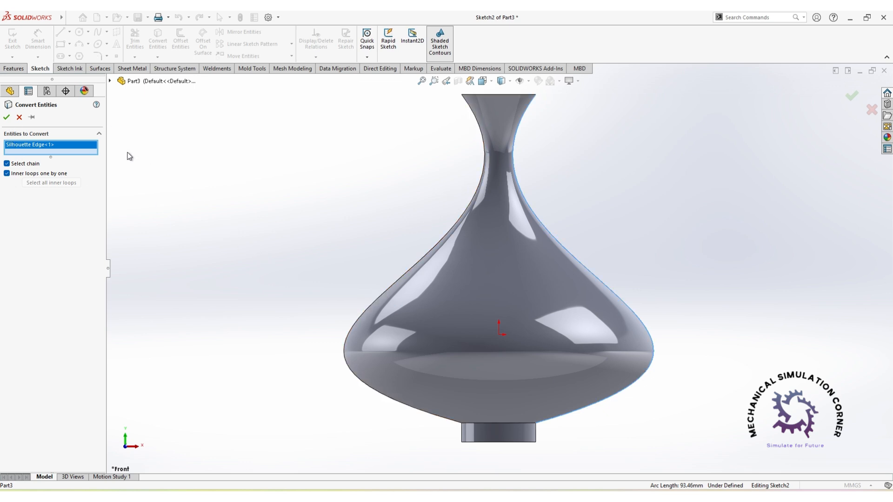
click(7, 117)
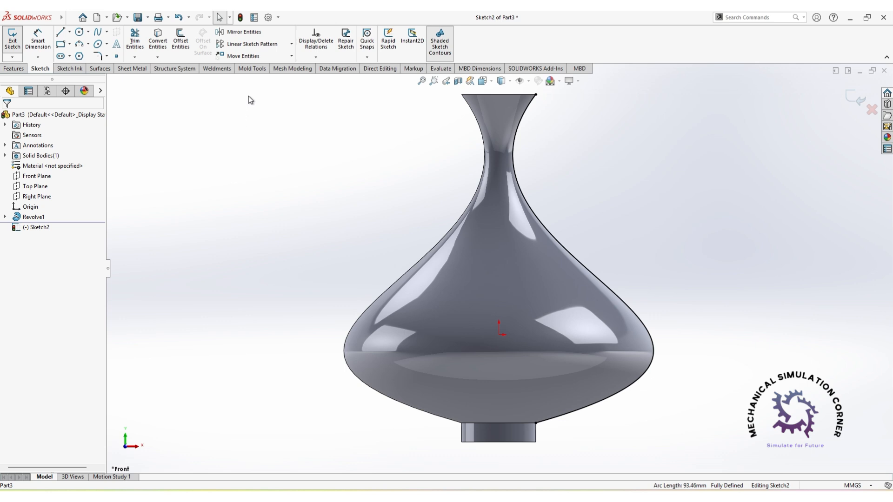
- Sketch a two-point spline about 57 mm long from the body's lower right silhouette up to the height of the neck rim
click(97, 36)
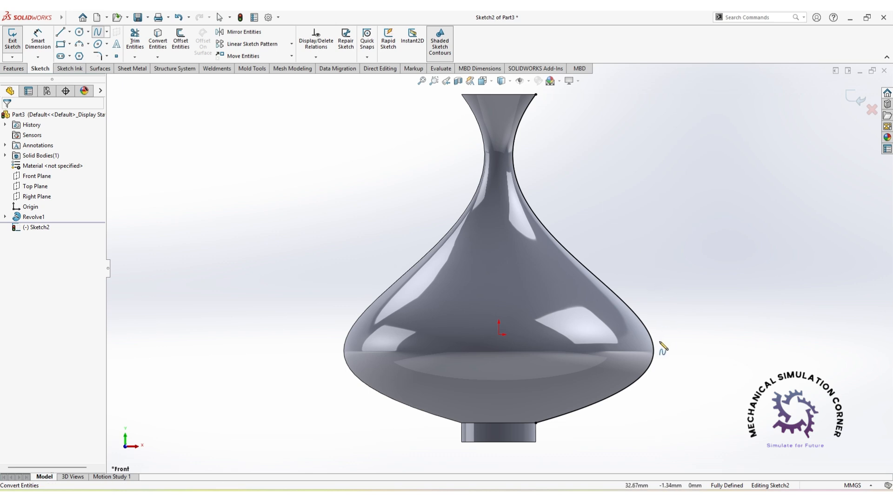
click(650, 365)
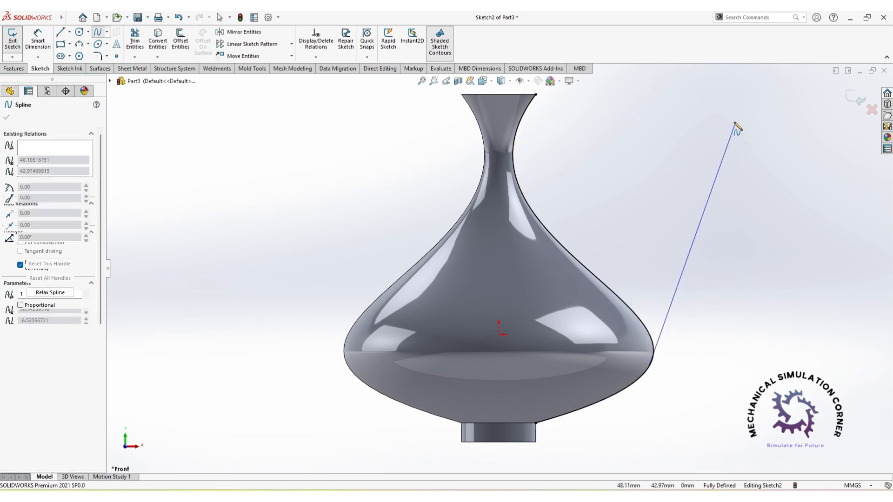
click(702, 94)
double_click(703, 96)
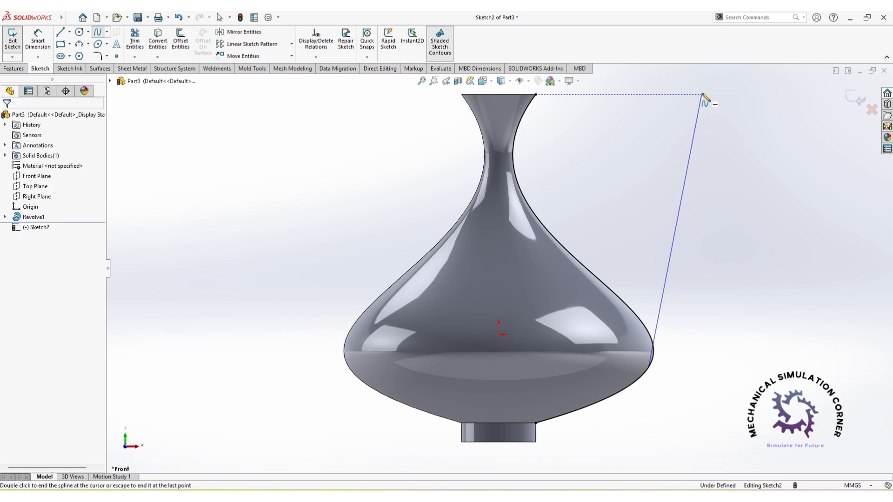
- Bend the spline into an S-curve by rotating its upper handle to about 31° and its lower handle to about 41°
click(668, 277)
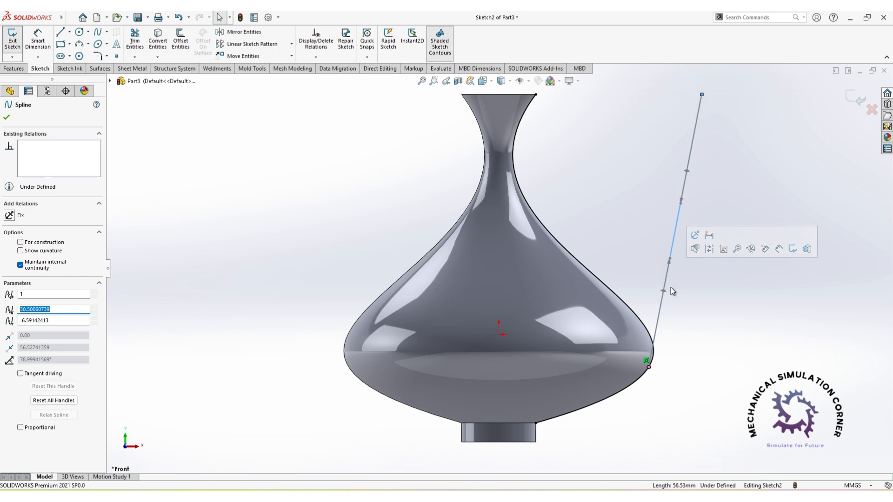
drag(663, 290, 685, 311)
drag(710, 152, 660, 122)
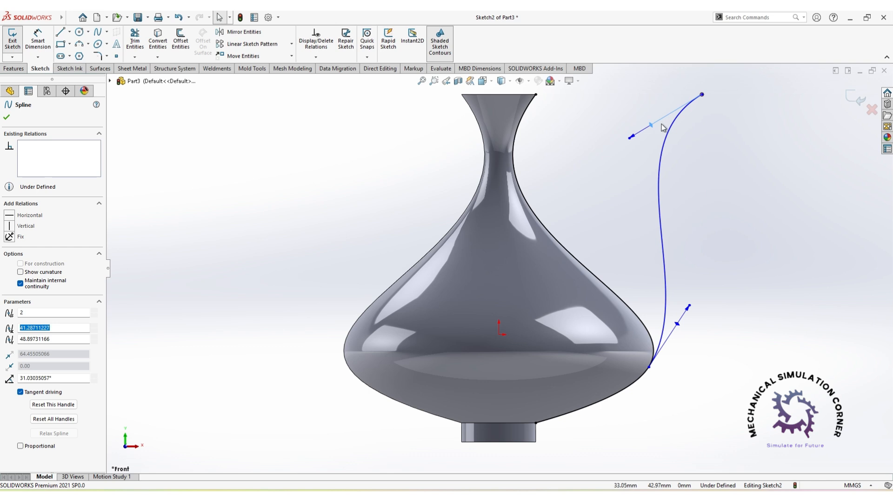
drag(681, 327, 687, 333)
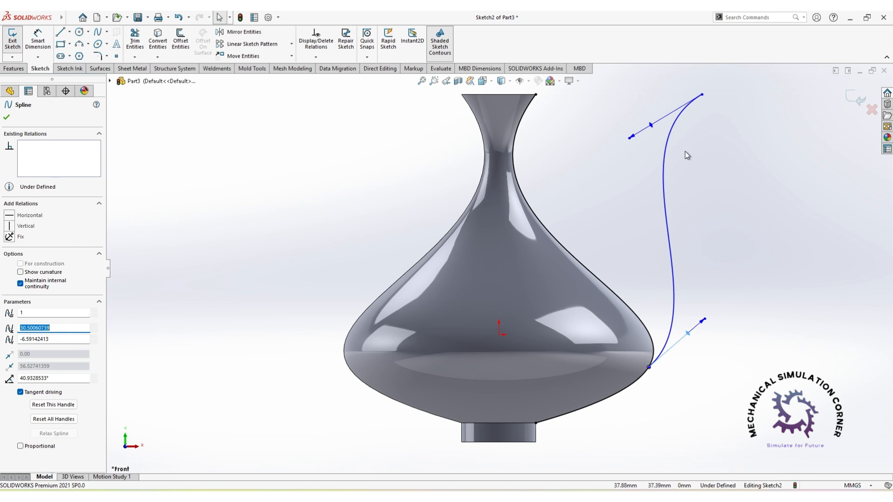
click(774, 147)
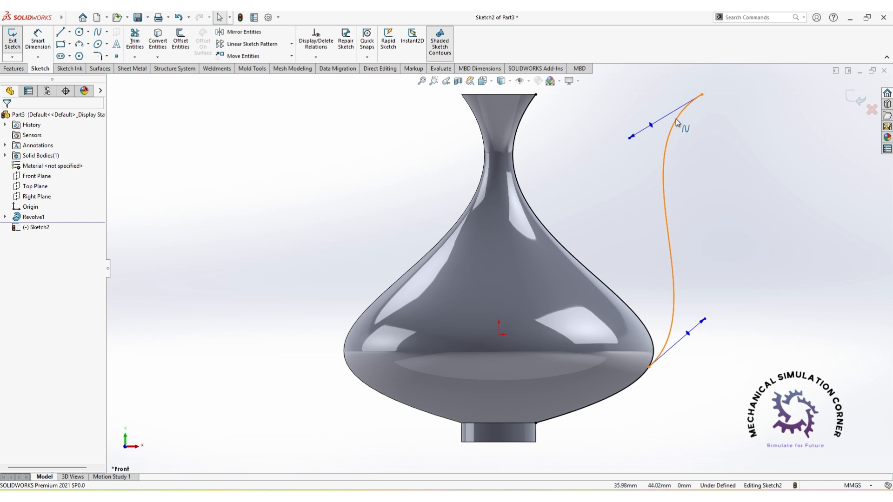
- Make the spline's two end handles parallel and move its upper endpoint horizontally closer to the neck
click(650, 126)
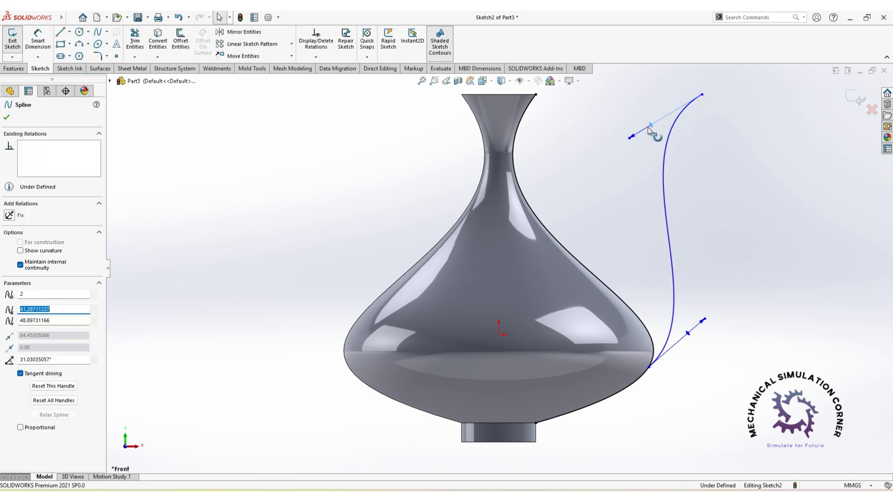
ctrl+click(687, 334)
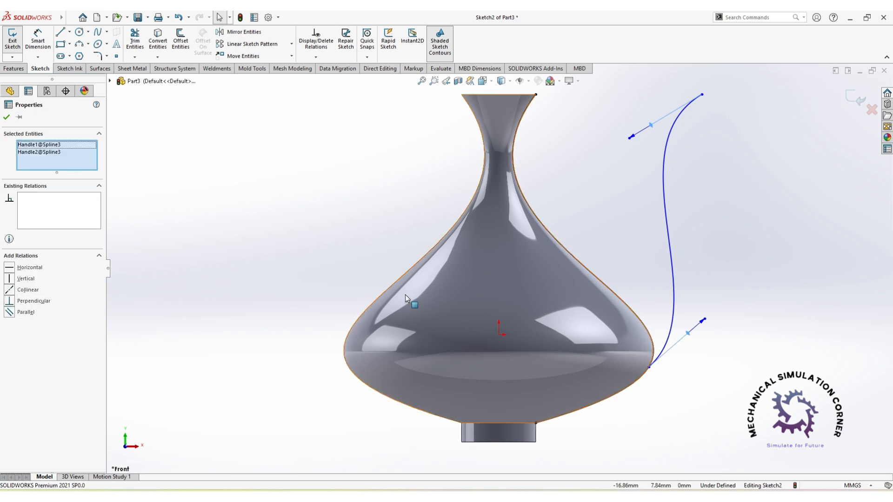
click(10, 313)
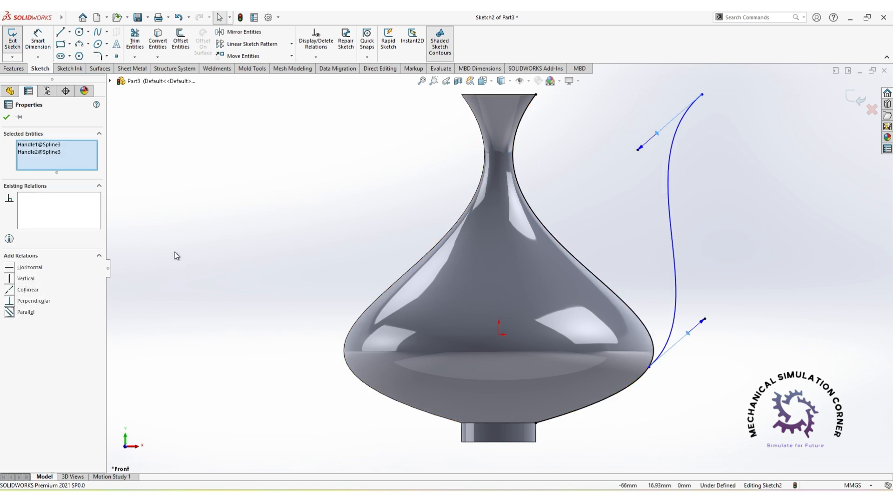
click(7, 116)
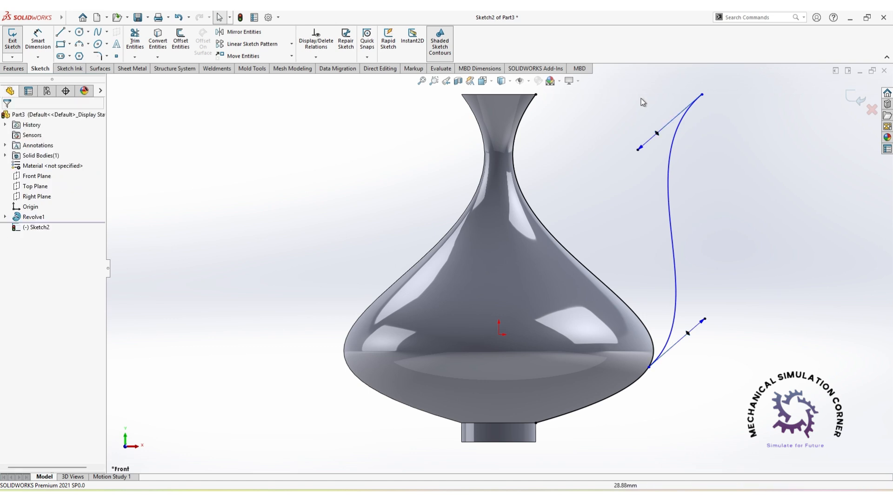
drag(702, 95, 664, 95)
click(744, 135)
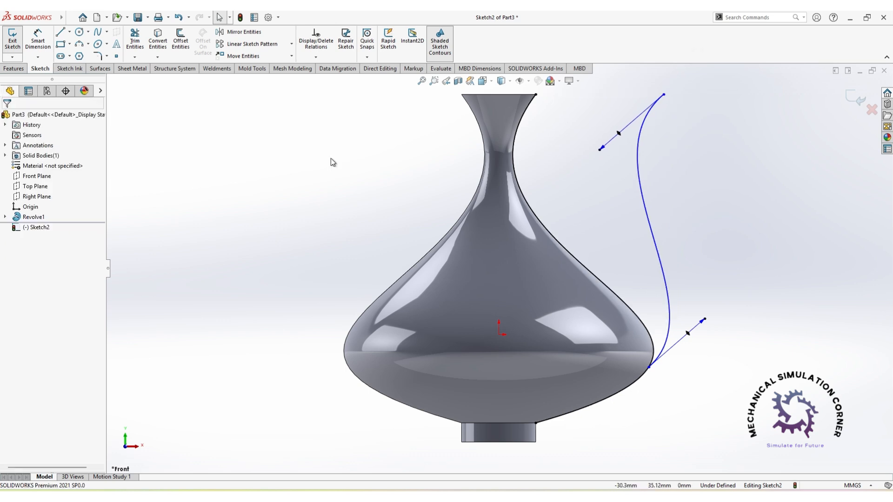
- Sketch a second two-point spline about 41 mm long, inside the first, from rim height down to the body's right silhouette
click(98, 33)
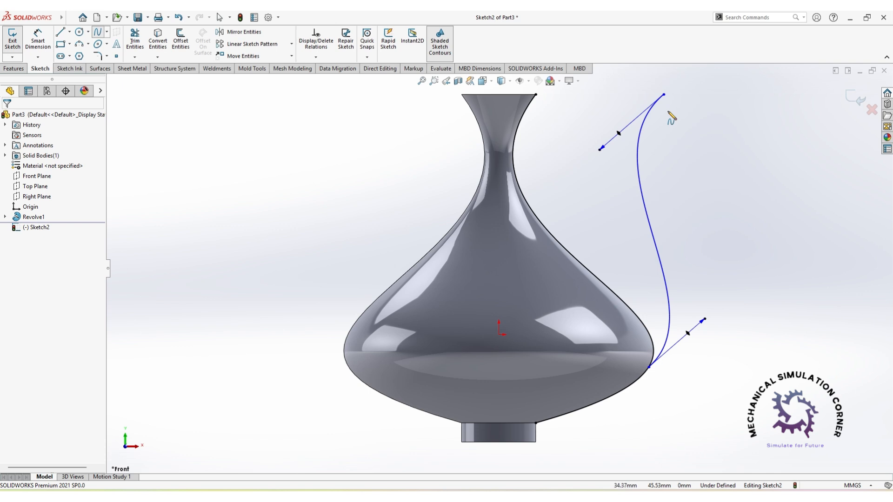
click(642, 95)
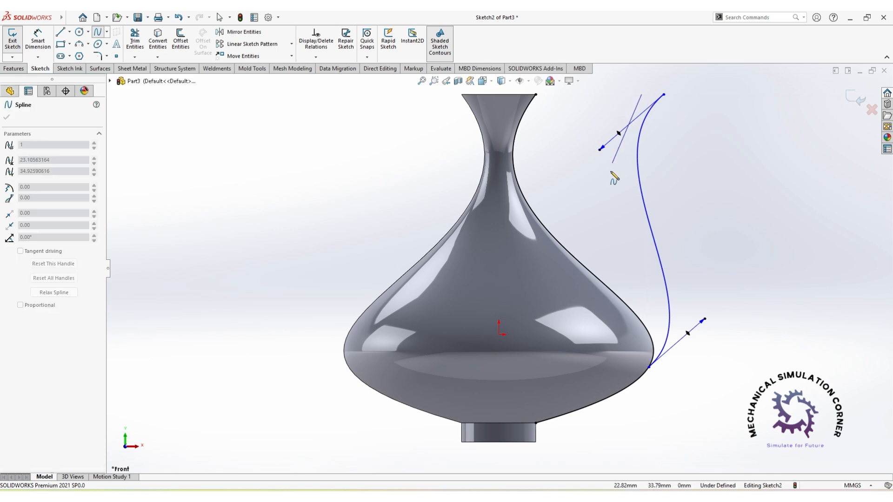
double_click(614, 294)
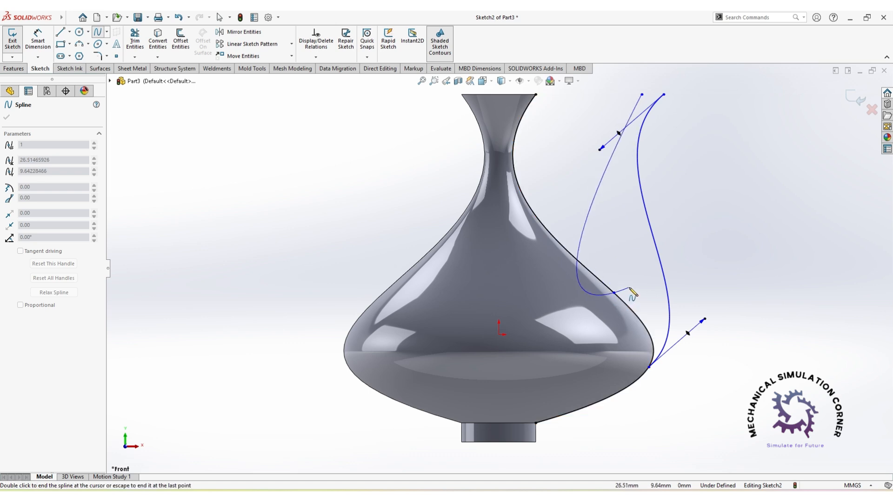
key(Escape)
- Shape the inner spline into a matching S-curve, with its upper handle at about -148°, and exit the sketch
click(623, 242)
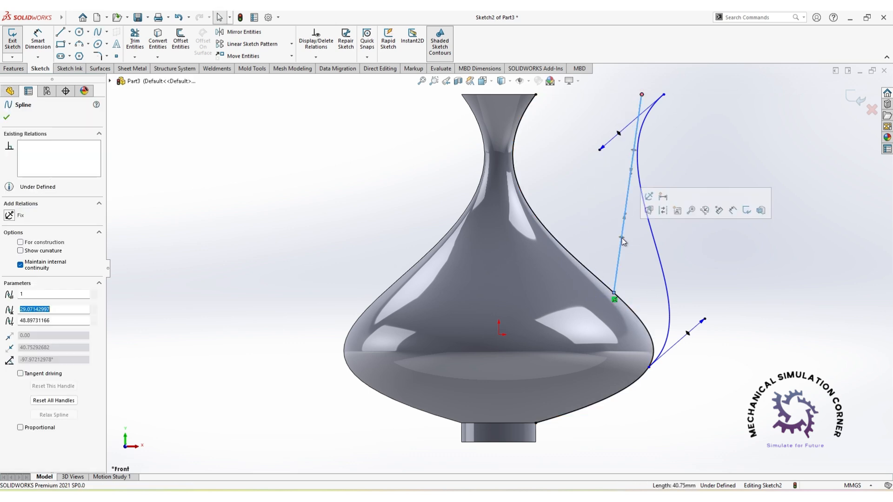
drag(623, 238, 636, 255)
drag(652, 149, 598, 126)
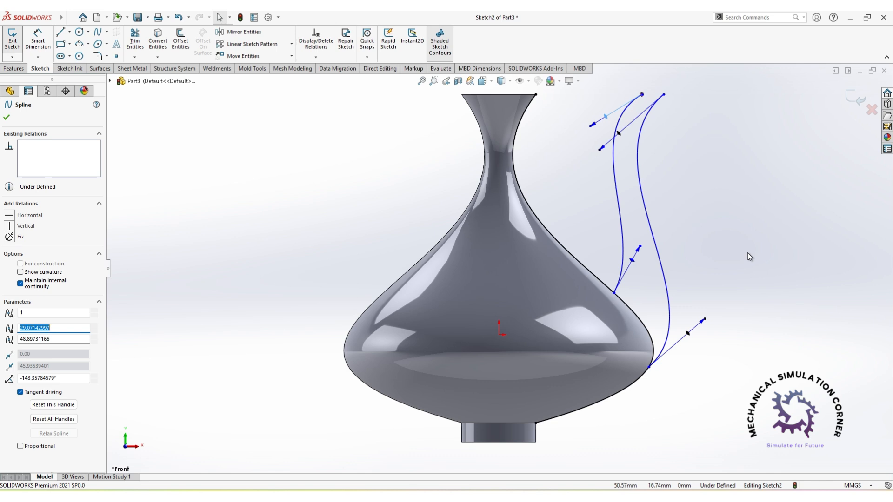
mouse_move(746, 252)
middle_down()
mouse_move(728, 257)
mouse_move(747, 259)
middle_up()
scroll(747, 260, up, 1)
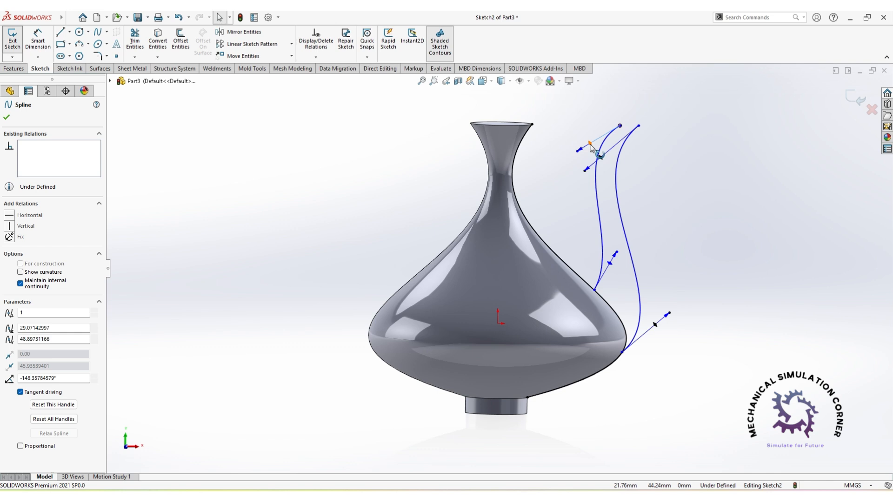
click(856, 98)
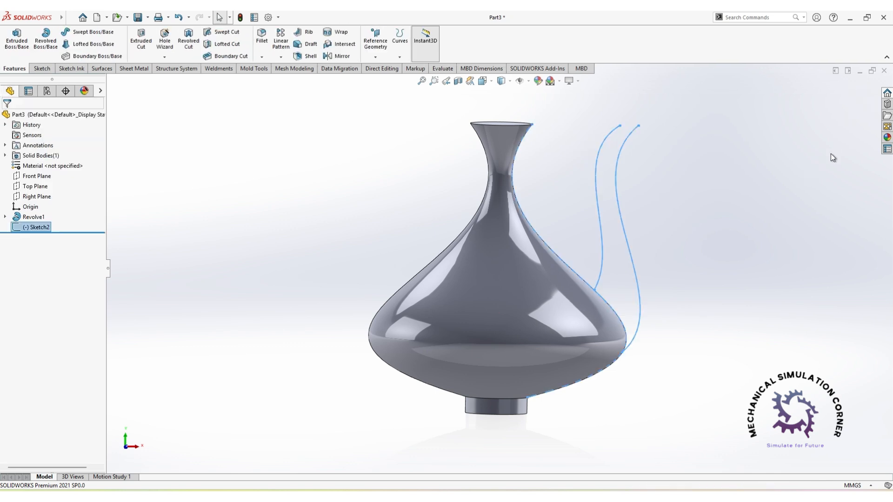
click(786, 256)
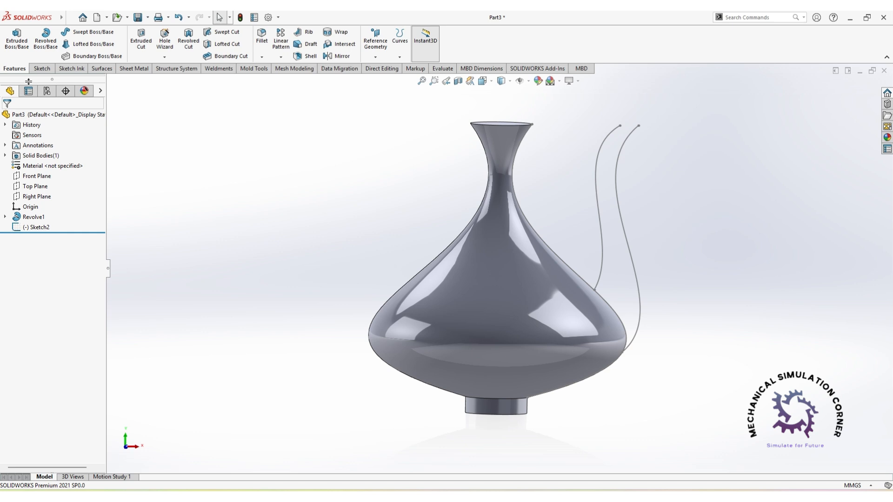
- Start a reference plane through the lower endpoints of both splines, with the Right Plane as first reference
click(41, 69)
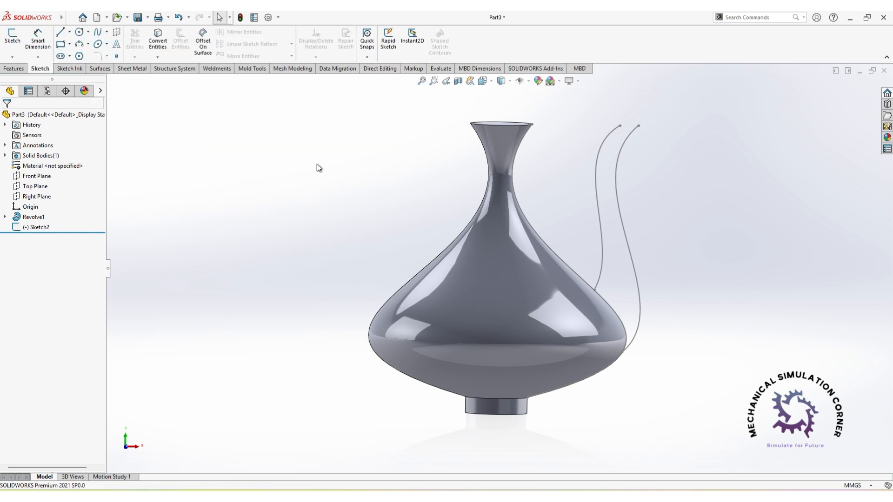
click(14, 68)
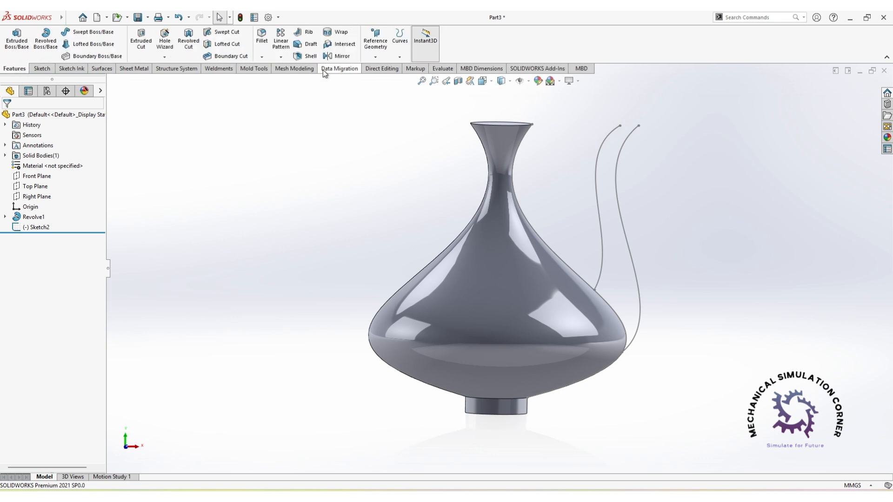
click(376, 58)
click(382, 67)
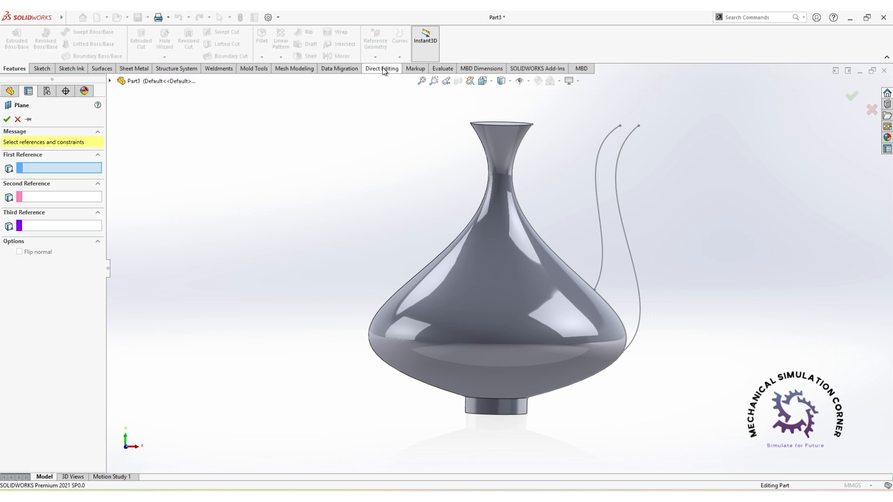
click(111, 81)
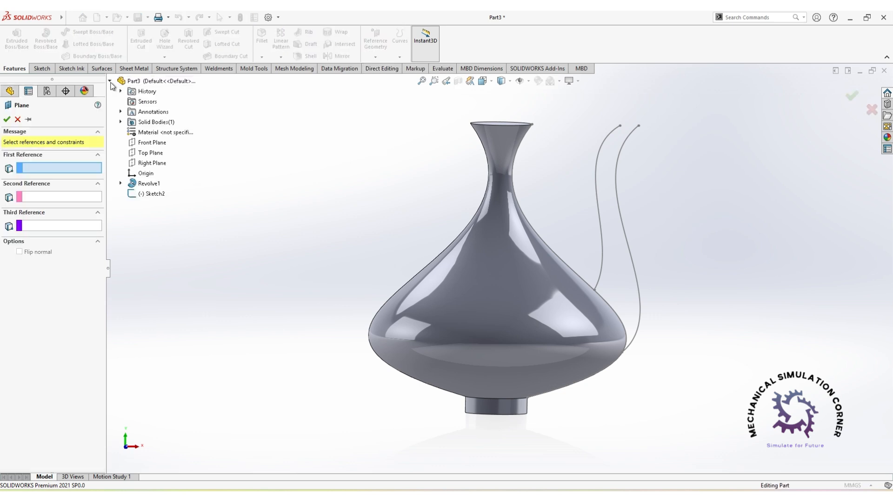
click(147, 164)
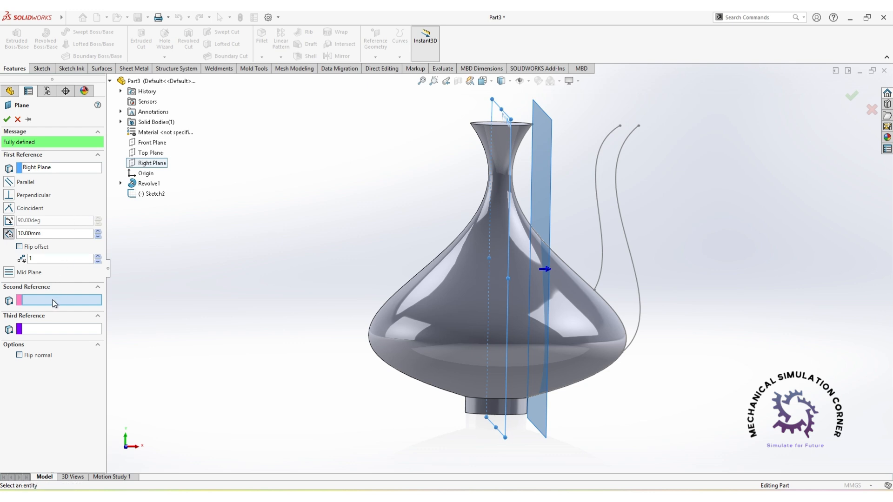
click(594, 292)
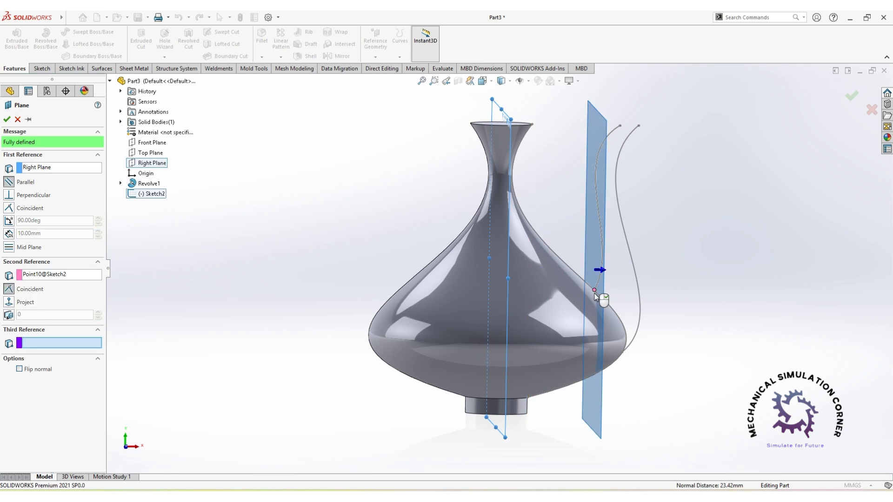
click(623, 354)
middle_drag(611, 380, 571, 389)
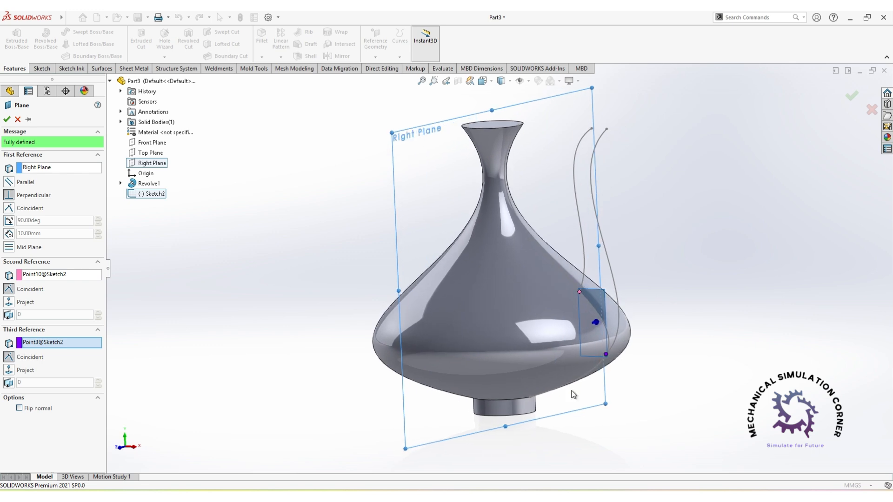
- Replace the plane's first reference with the Front Plane and create the plane perpendicular to it
click(51, 170)
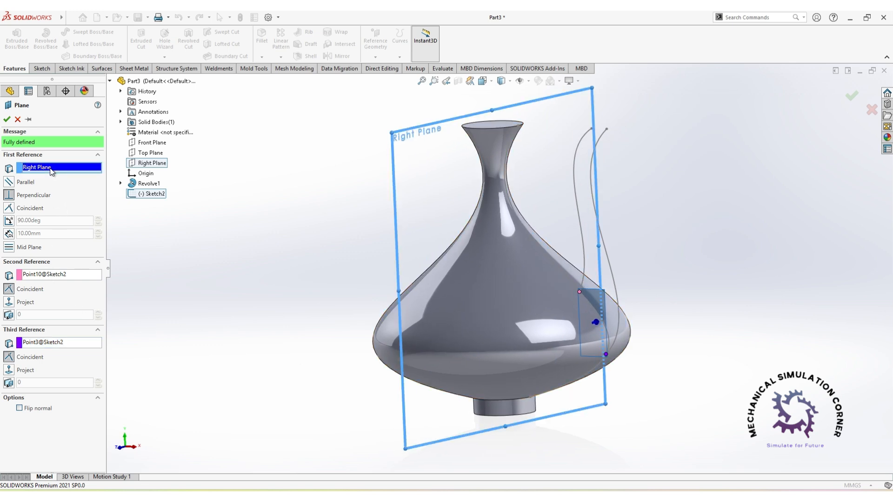
key(Delete)
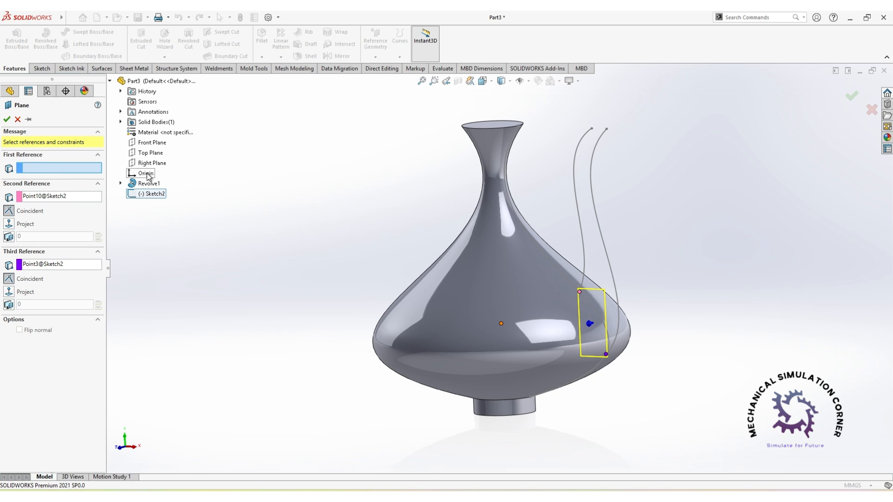
click(148, 154)
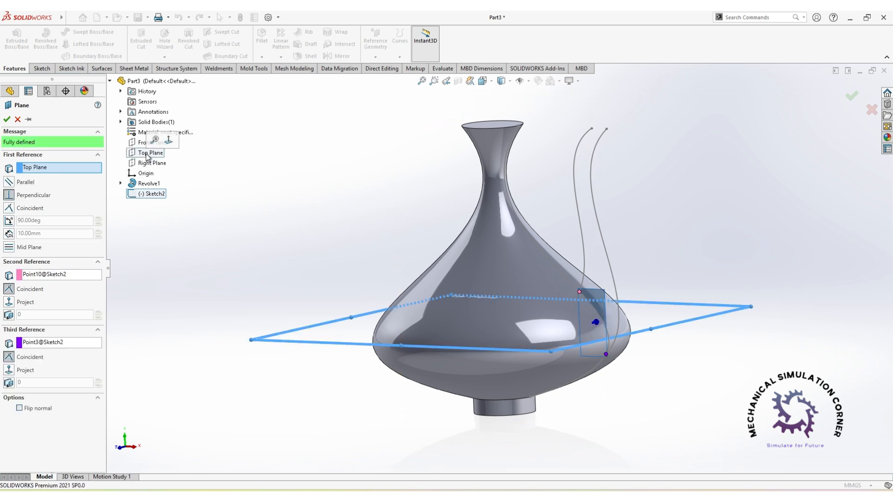
click(146, 143)
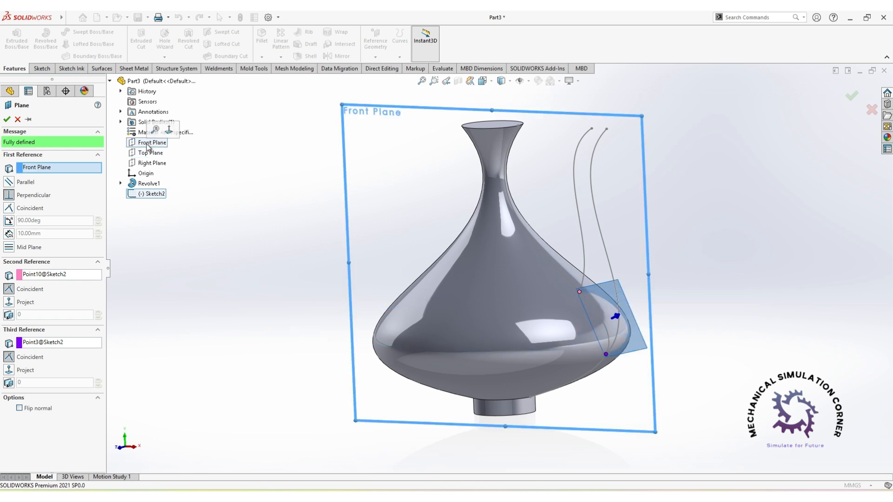
middle_drag(372, 412, 409, 414)
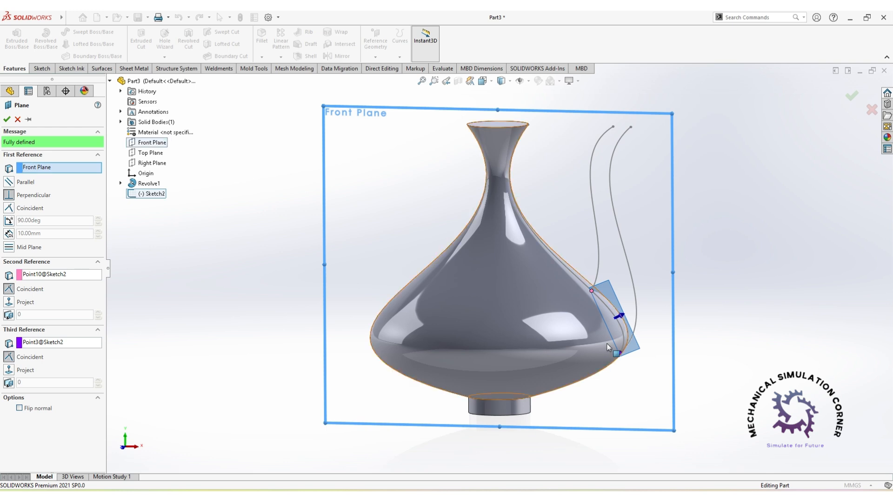
click(7, 119)
- Enlarge the new reference plane's outline so it extends well beyond both splines' lower endpoints
middle_drag(677, 429, 619, 367)
drag(586, 324, 469, 348)
drag(567, 366, 585, 427)
drag(533, 294, 535, 239)
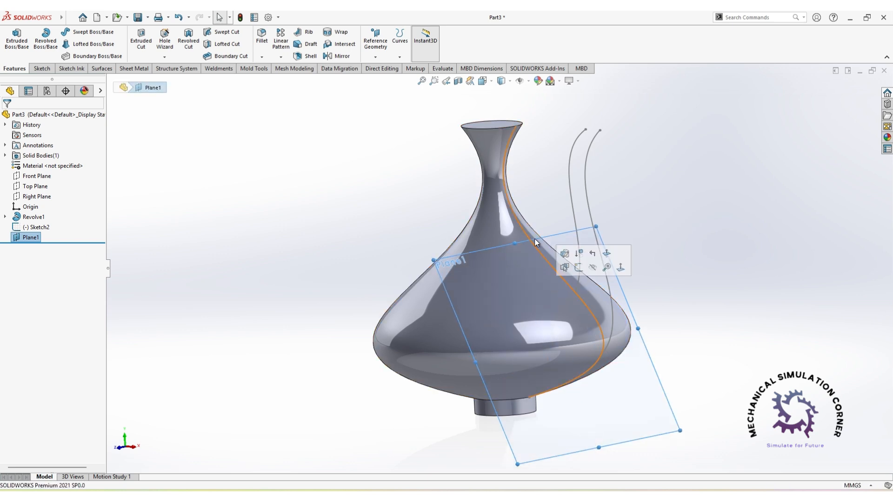
drag(638, 327, 714, 313)
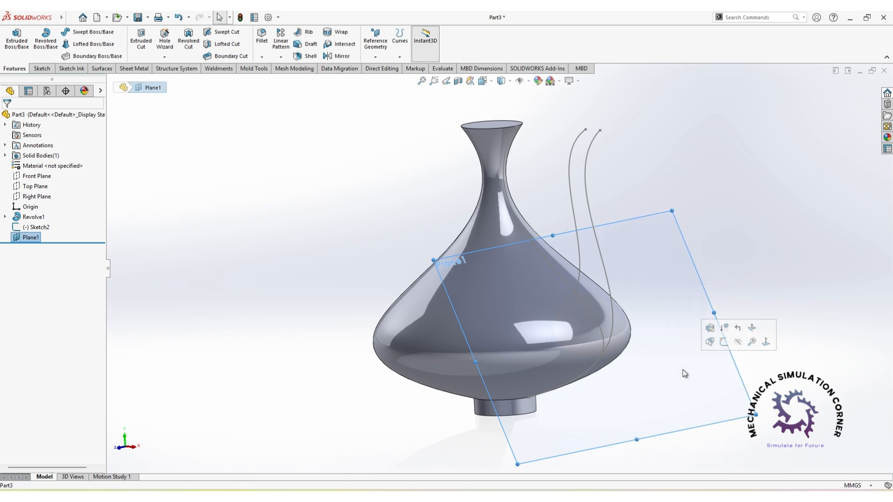
- Sketch an ellipse on the new plane with one vertex at the inner spline's lower endpoint and radii of about 8.7 and 2.9 mm
click(677, 344)
click(717, 318)
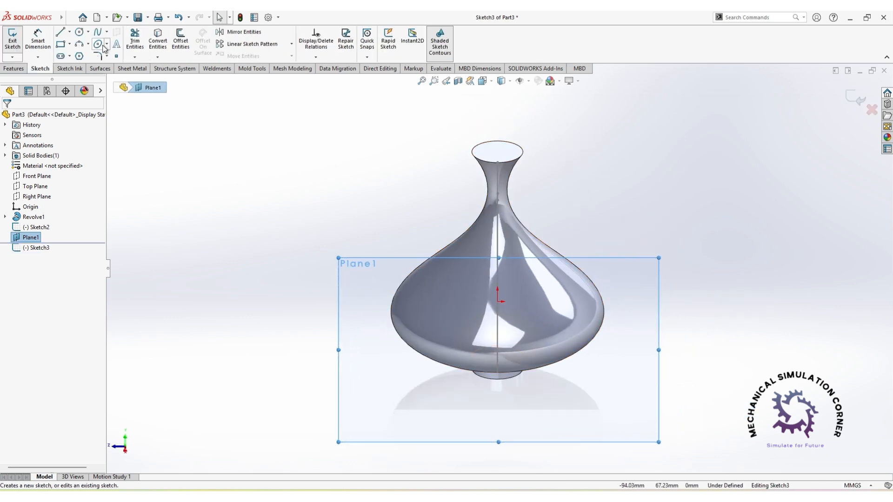
click(102, 48)
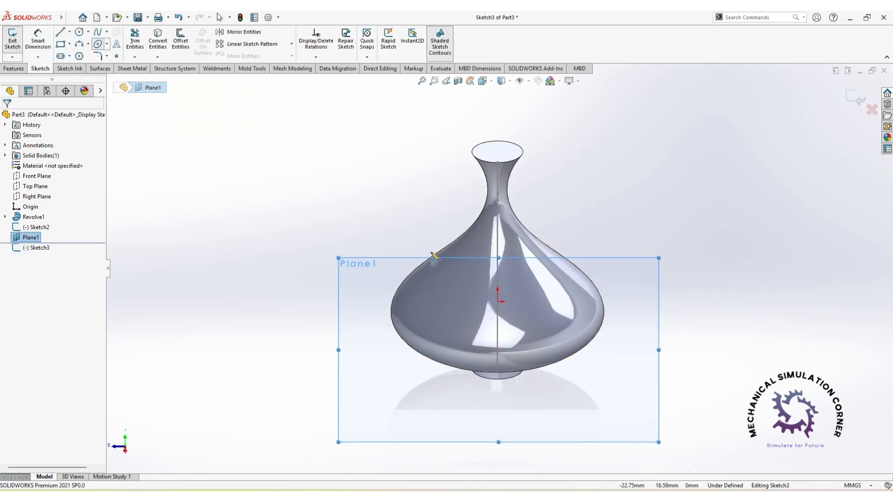
scroll(512, 359, down, 5)
middle_drag(447, 418, 479, 415)
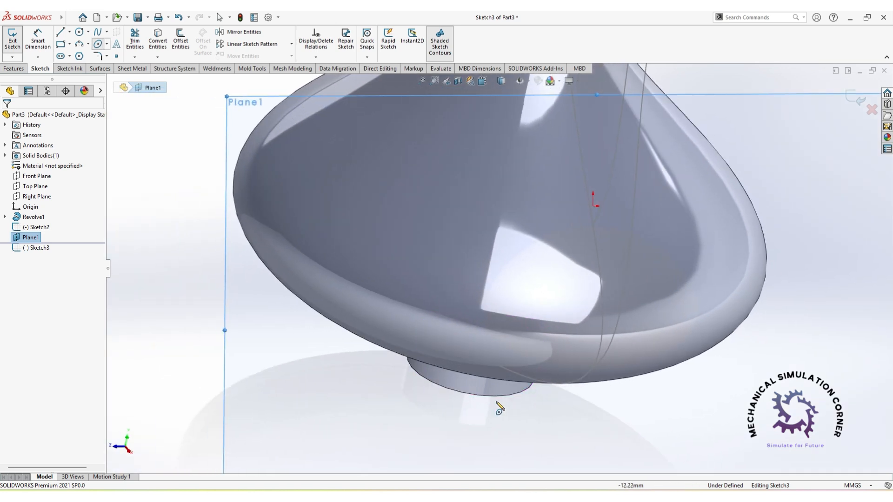
click(602, 293)
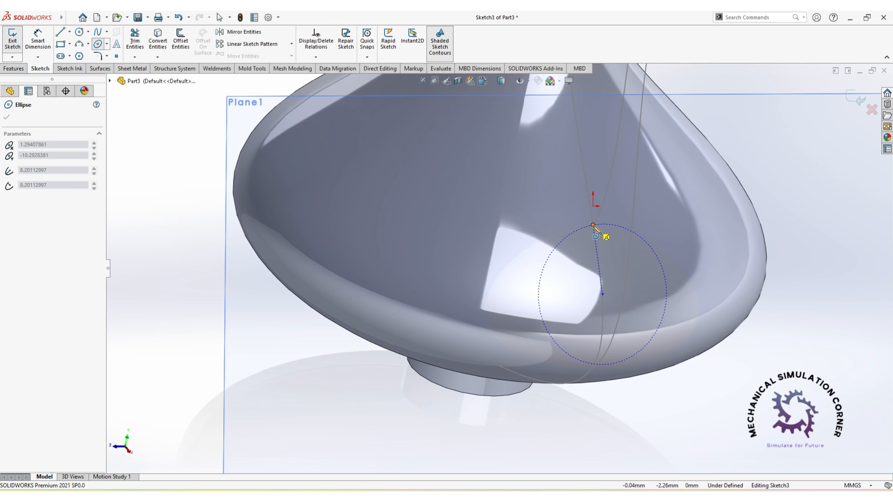
key(Escape)
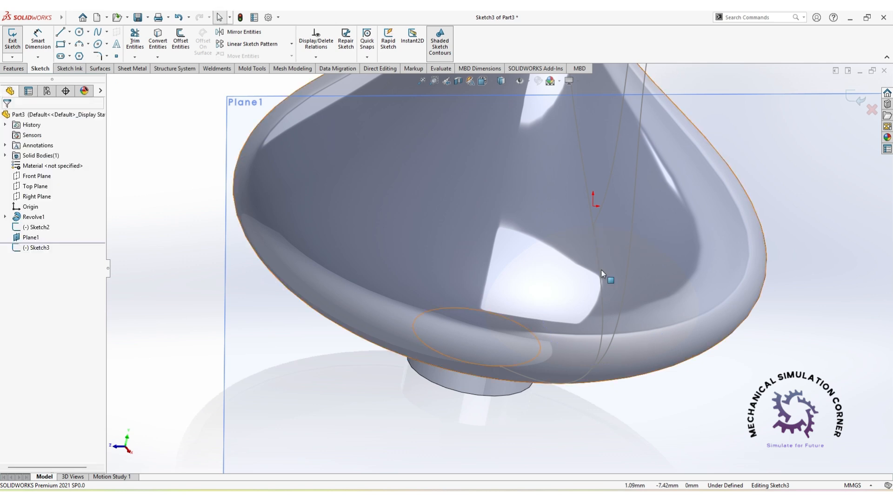
click(98, 44)
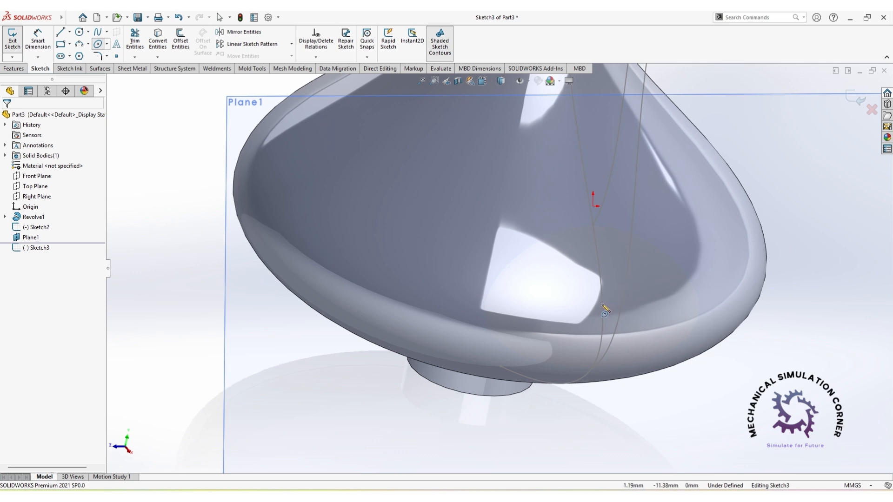
click(603, 298)
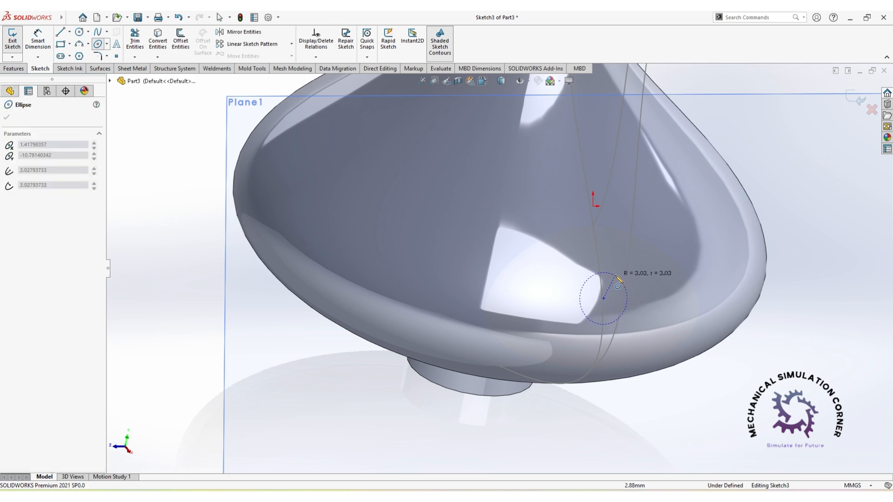
click(593, 225)
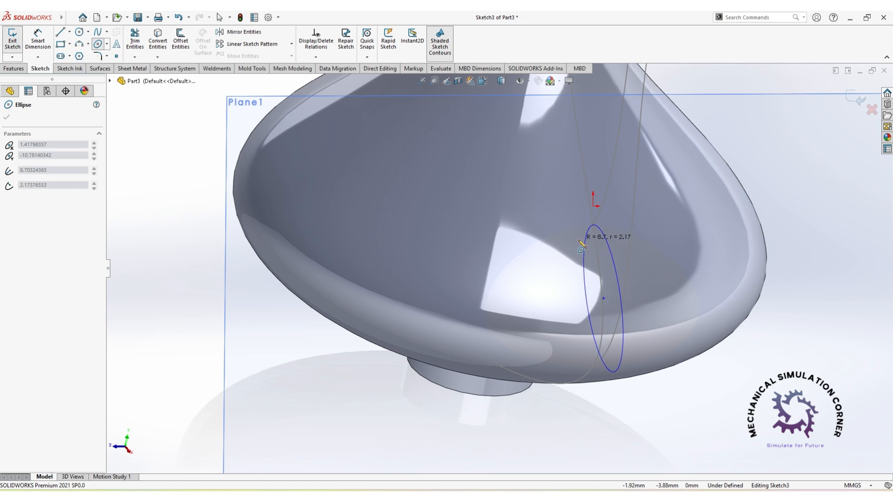
click(579, 248)
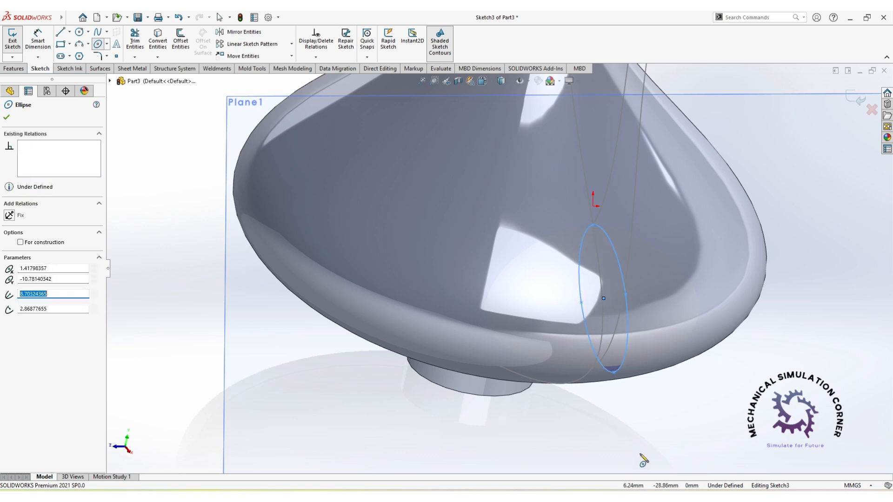
key(Escape)
- Make the ellipse's lower vertex coincident with the outer spline's lower endpoint
scroll(643, 461, down, 3)
scroll(590, 349, down, 3)
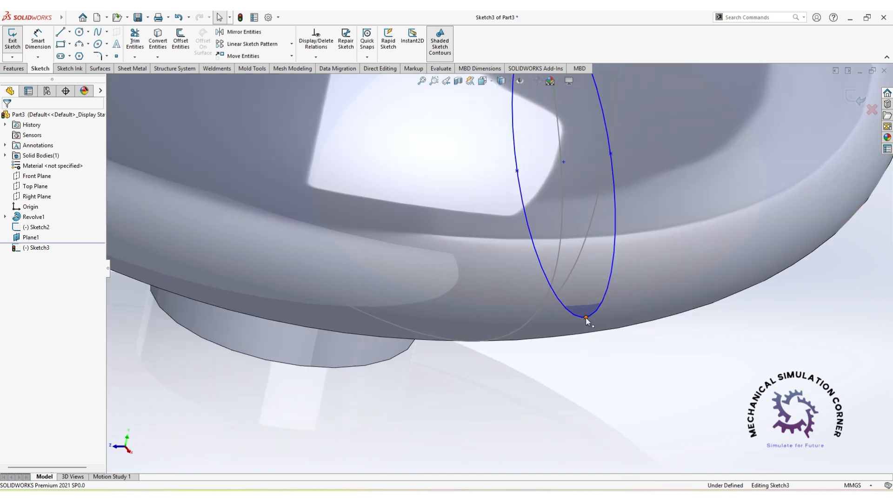
click(586, 318)
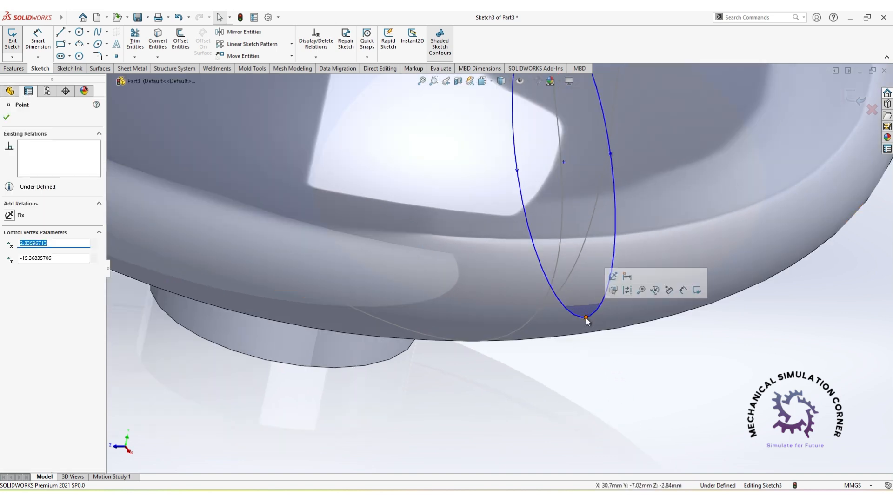
ctrl+click(539, 309)
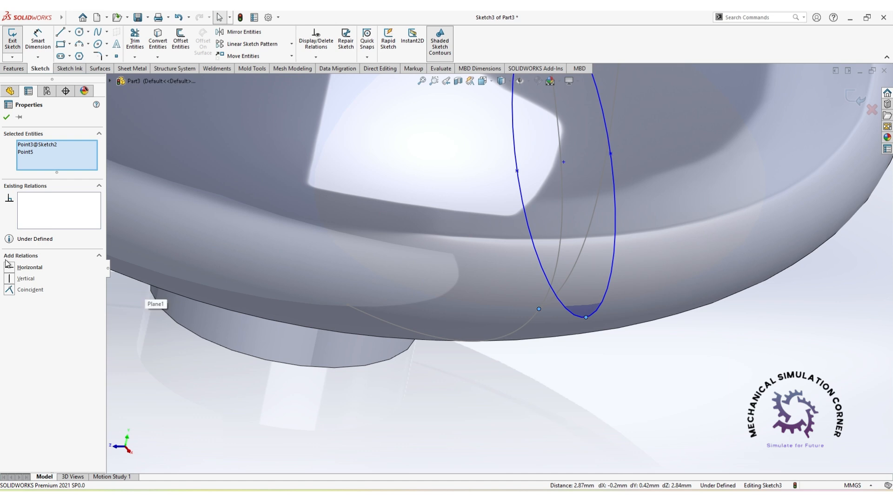
click(9, 291)
middle_drag(512, 316, 548, 313)
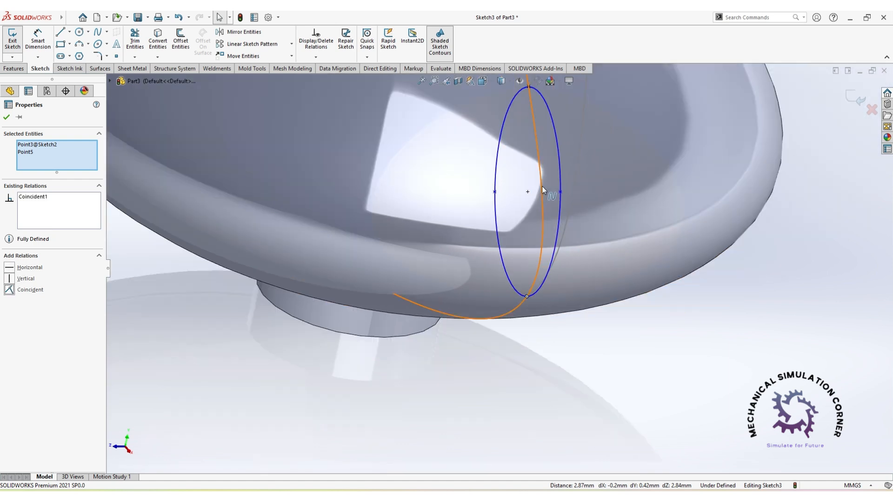
middle_drag(596, 356, 571, 355)
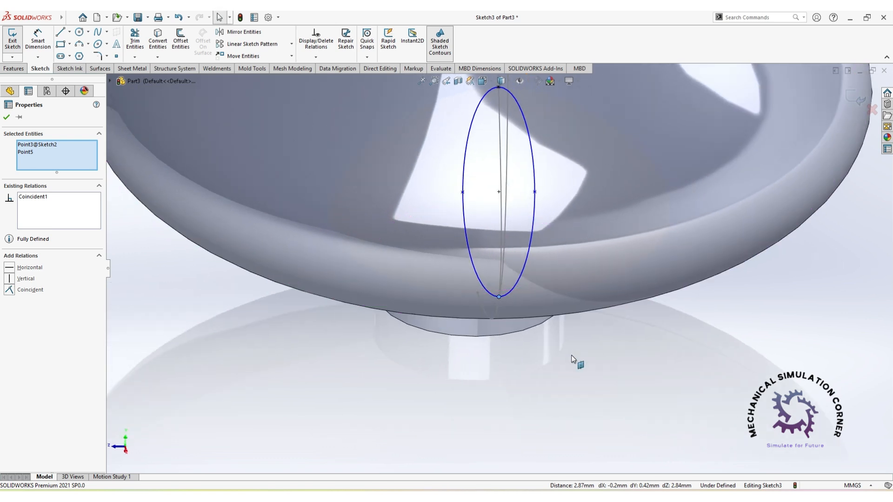
key(Escape)
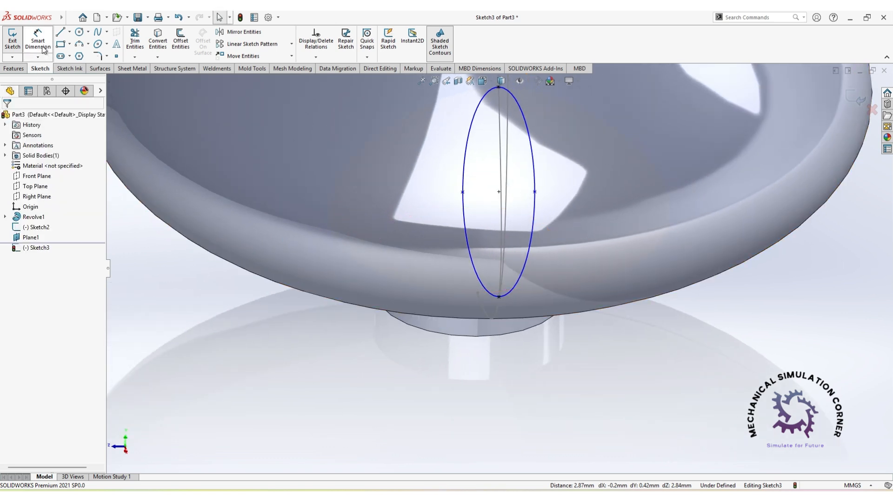
- Dimension the ellipse's width between its two side vertices as 5.5 mm
click(462, 192)
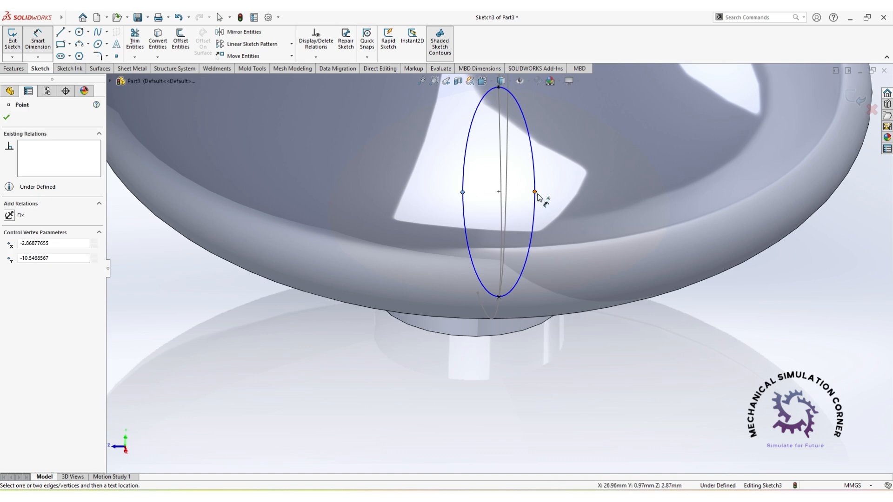
click(535, 192)
click(508, 360)
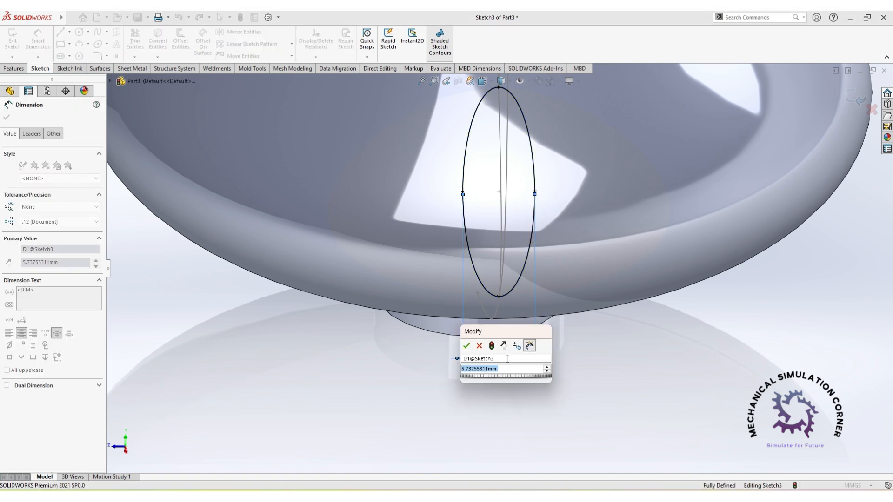
text(5.5)
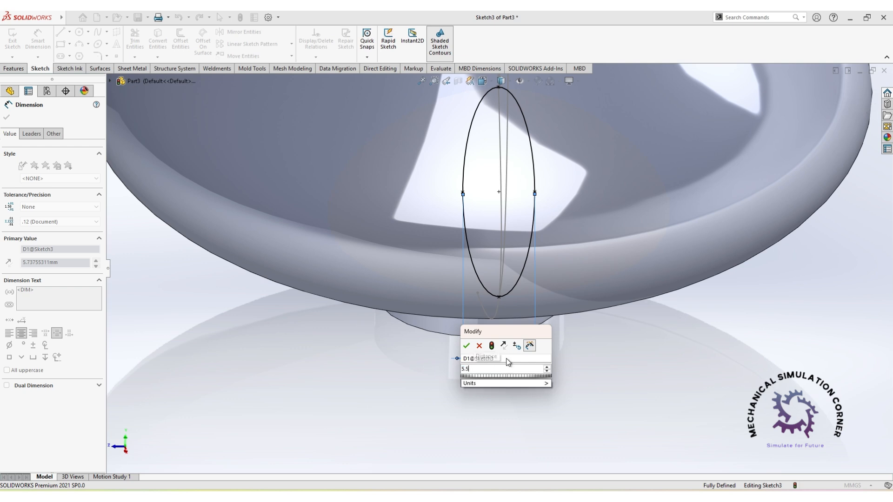
key(Return)
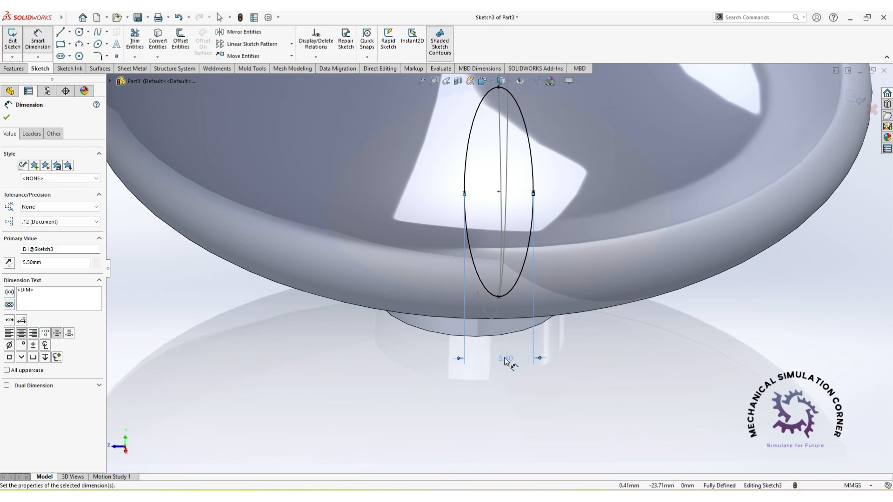
click(7, 118)
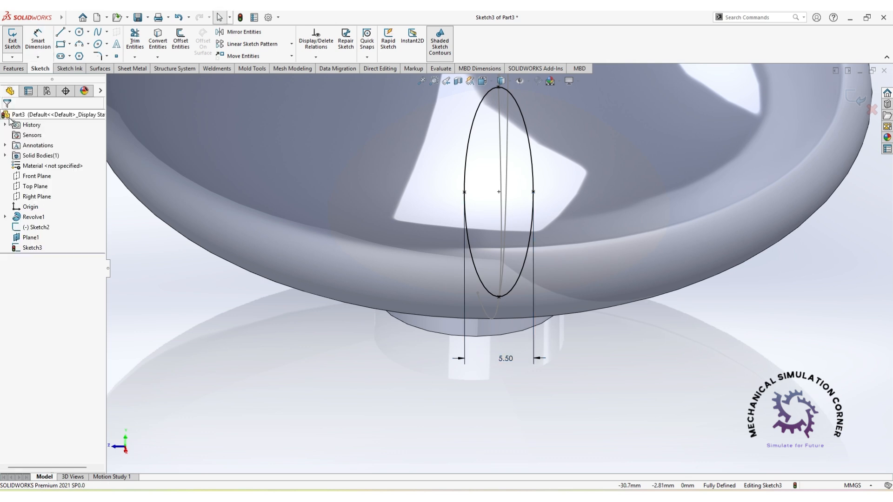
click(437, 412)
scroll(468, 386, up, 5)
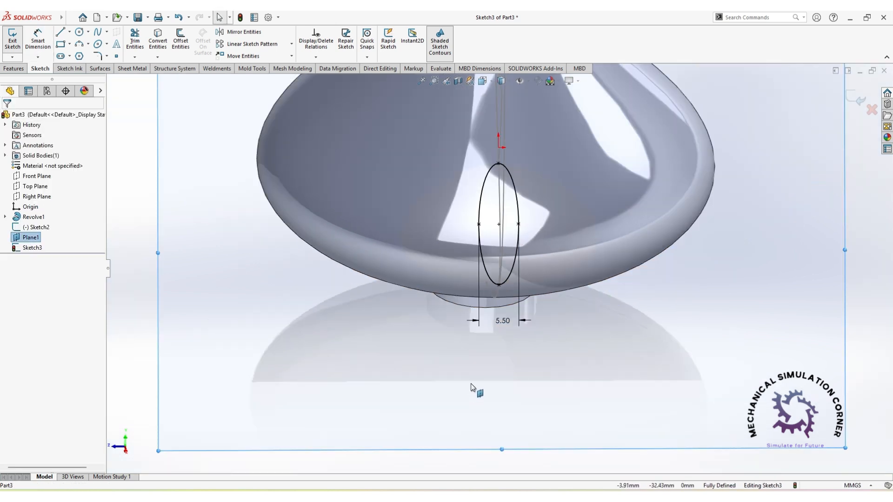
- Finish the lower ellipse sketch and clear the selection
click(857, 102)
scroll(783, 311, up, 2)
scroll(534, 349, up, 2)
middle_drag(534, 349, 590, 175)
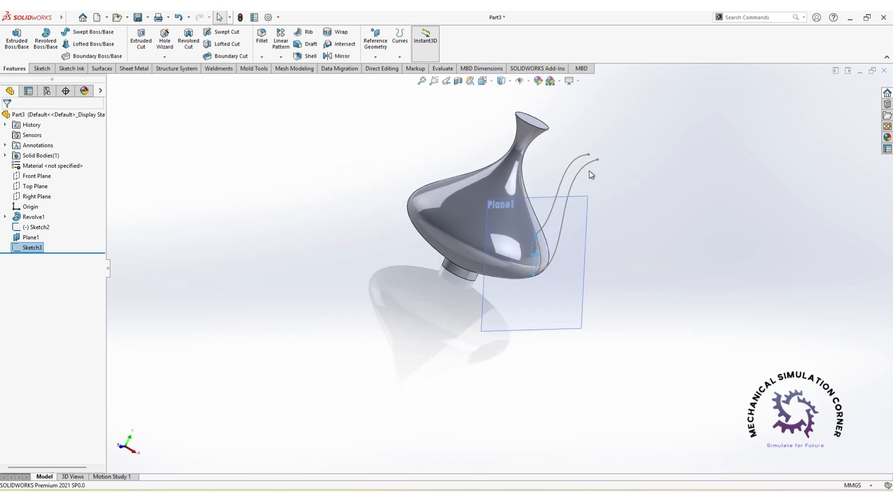
click(615, 175)
- Create a reference plane perpendicular to the Front Plane and coincident with the upper endpoints of both splines
click(374, 57)
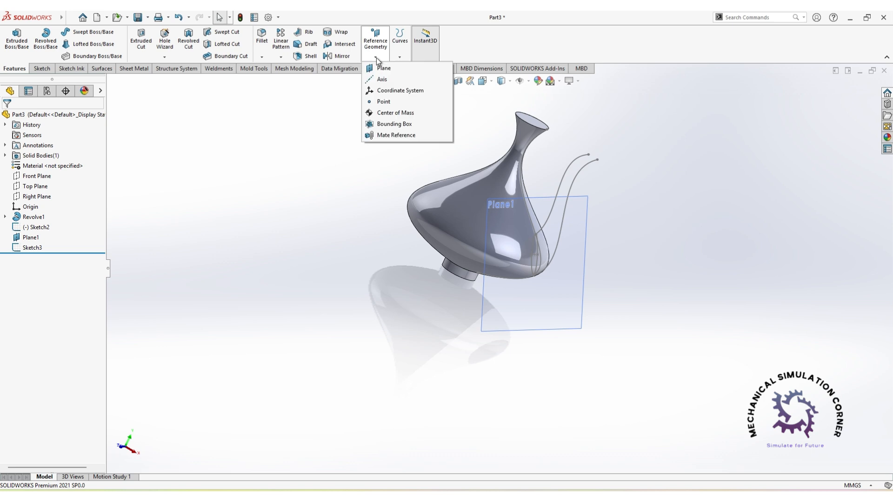
click(382, 69)
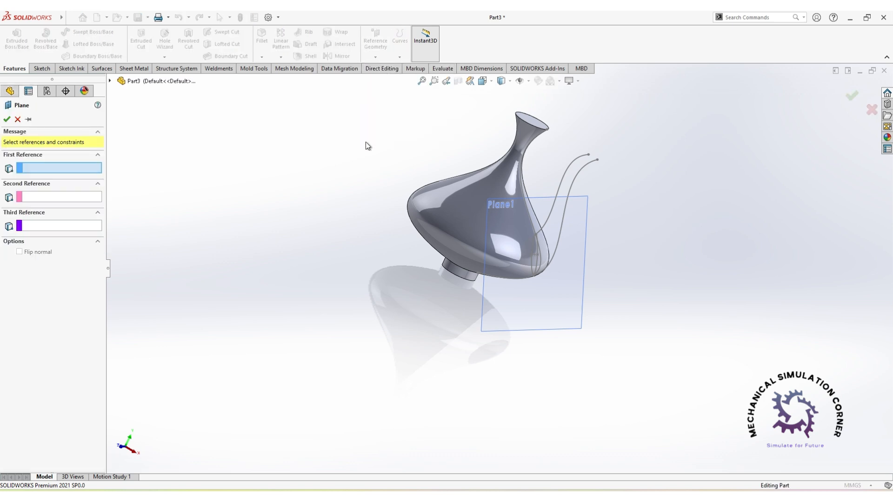
click(59, 197)
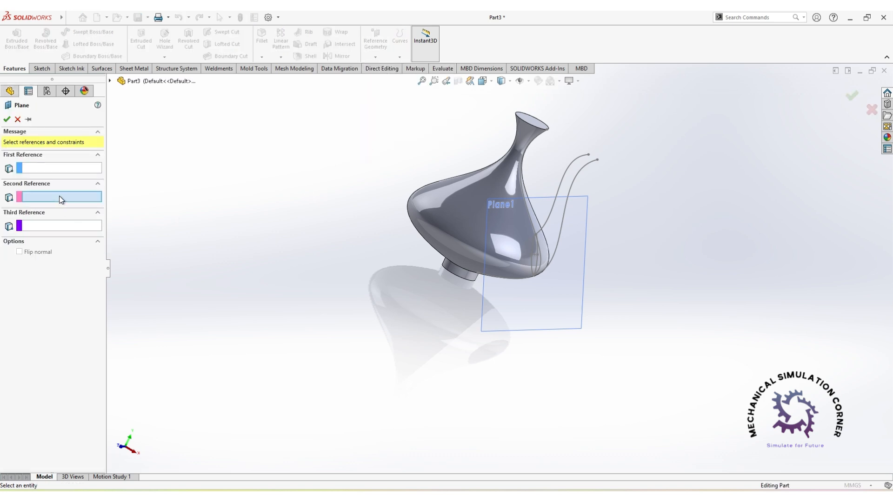
click(588, 156)
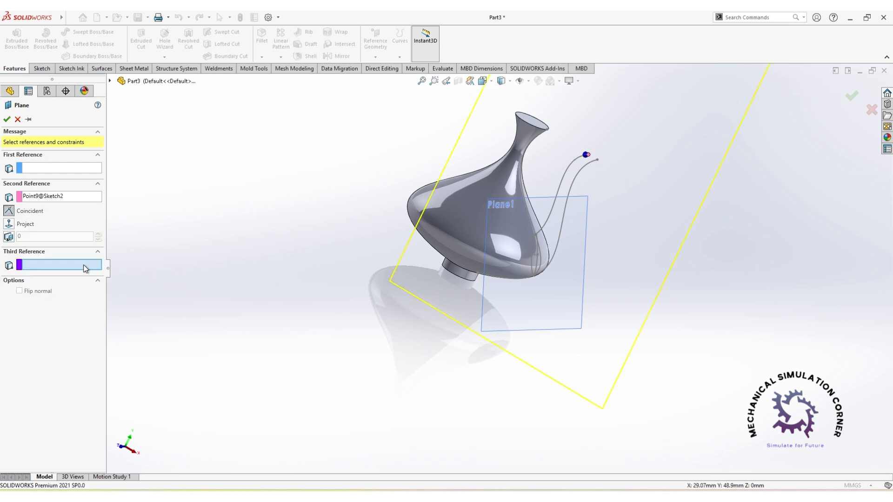
click(600, 163)
middle_drag(623, 209, 368, 184)
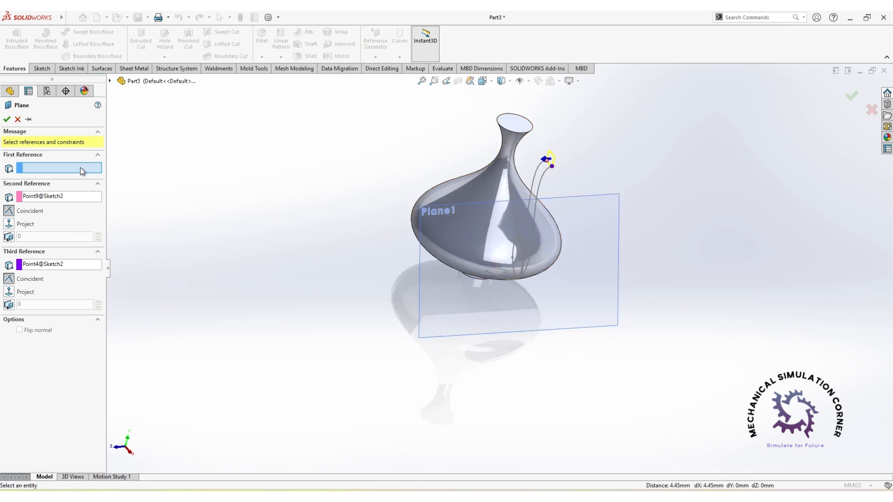
click(110, 80)
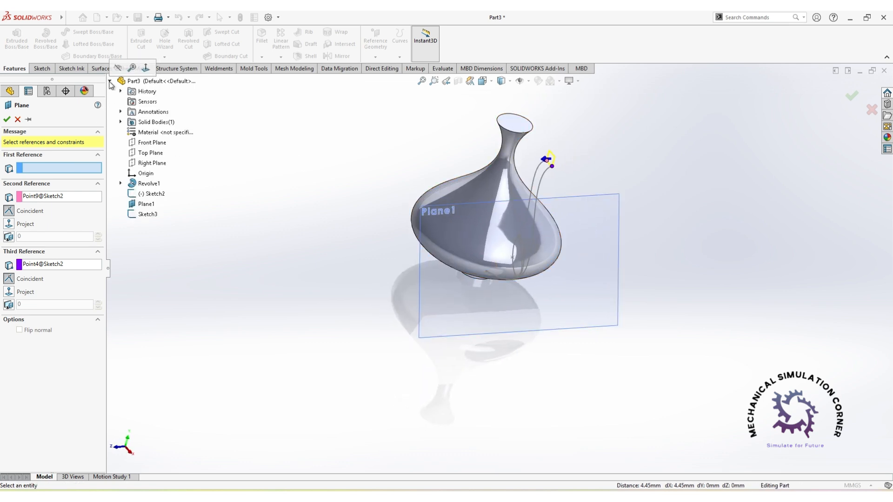
click(145, 143)
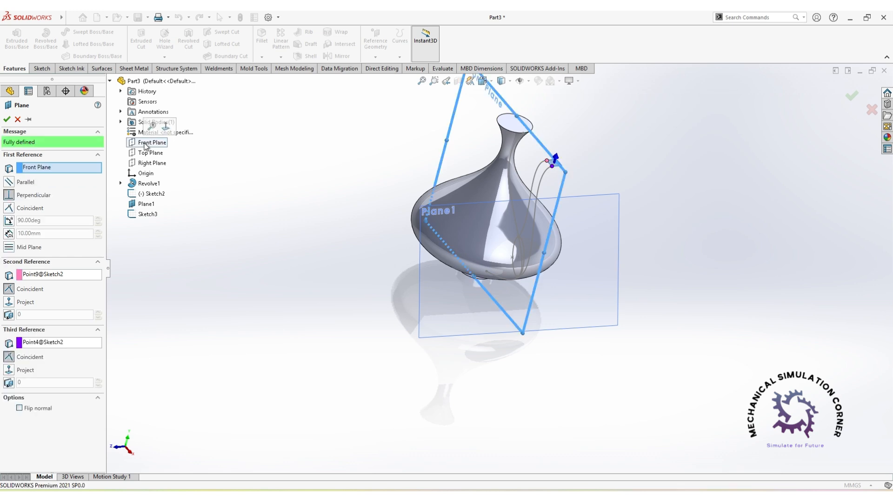
middle_drag(237, 271, 177, 229)
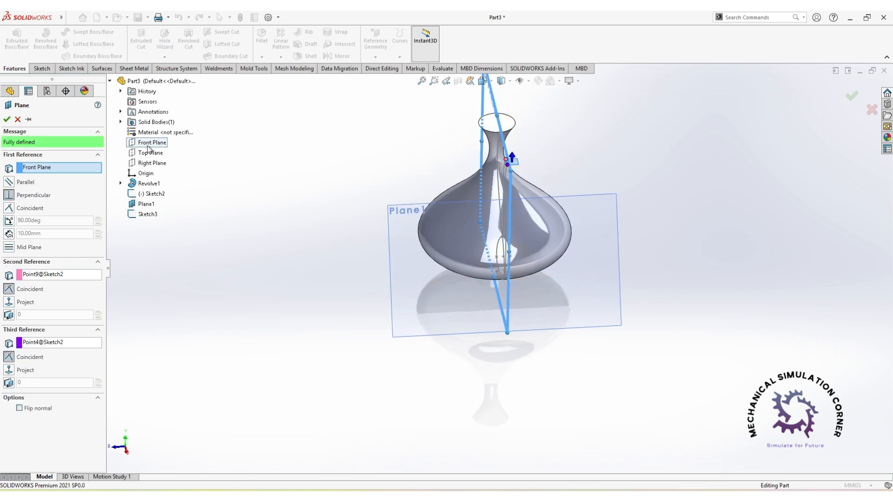
scroll(505, 155, down, 6)
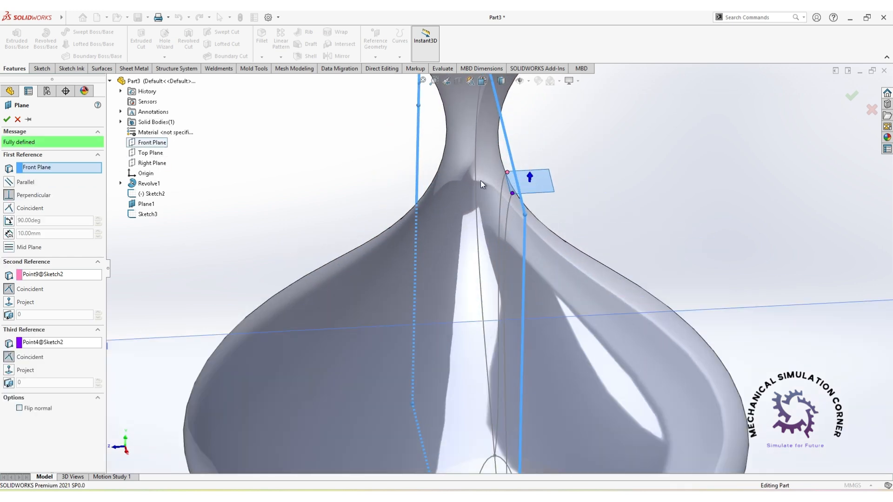
click(6, 120)
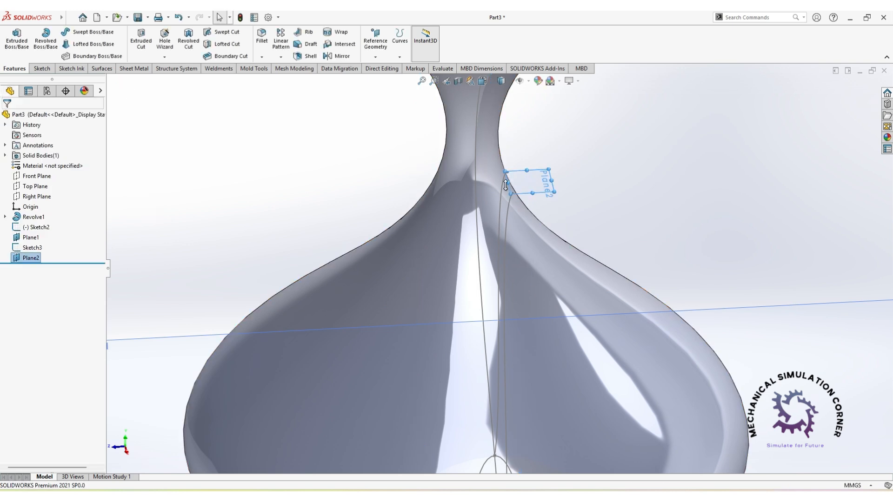
- Enlarge the new upper plane's outline so it extends beyond both splines' upper endpoints
scroll(507, 183, down, 4)
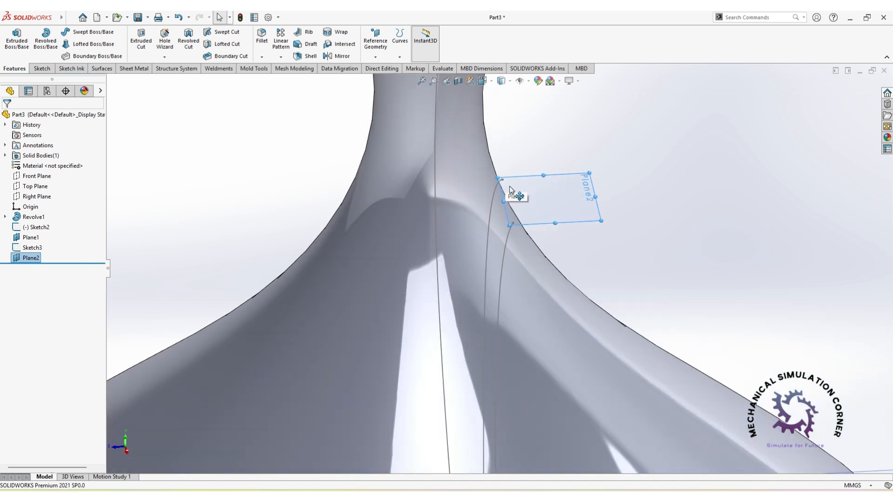
drag(487, 203, 370, 208)
drag(489, 229, 505, 292)
drag(475, 179, 468, 142)
click(748, 236)
- Sketch an ellipse on the upper plane with one vertex at the outer spline's upper endpoint and radii of about 2.71 and 0.91 mm
click(576, 229)
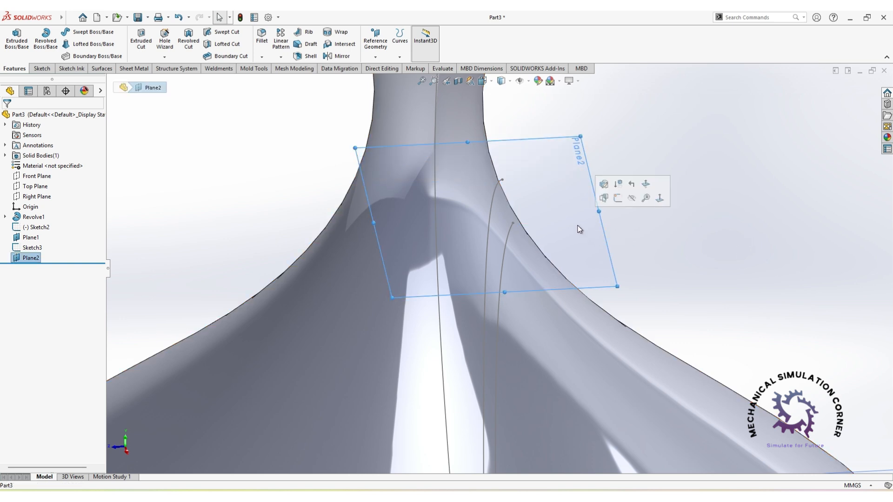
click(618, 198)
scroll(632, 282, down, 3)
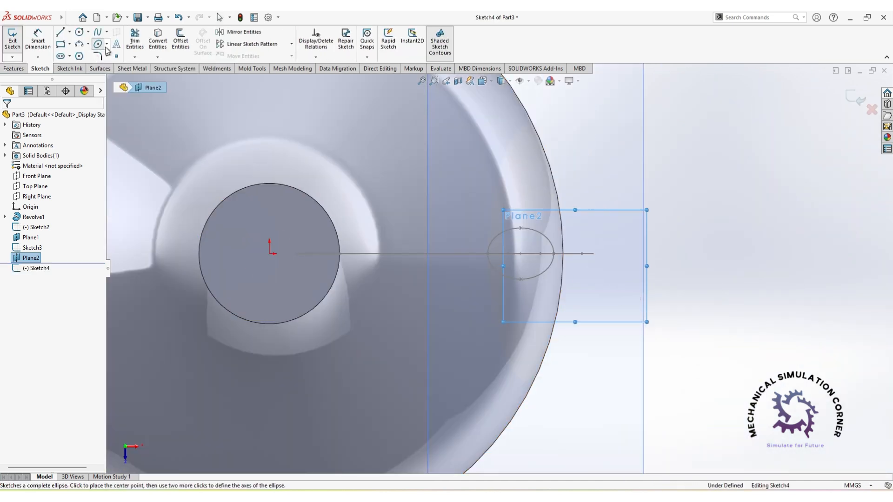
middle_drag(576, 268, 561, 325)
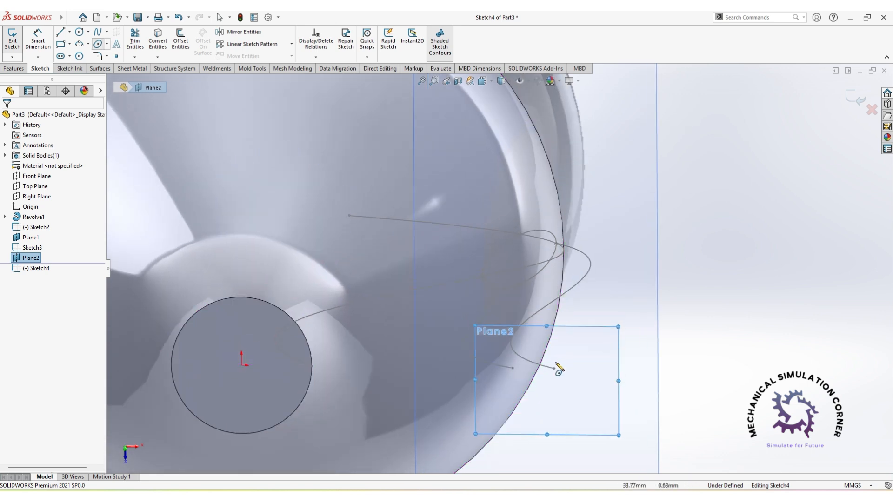
scroll(560, 387, down, 4)
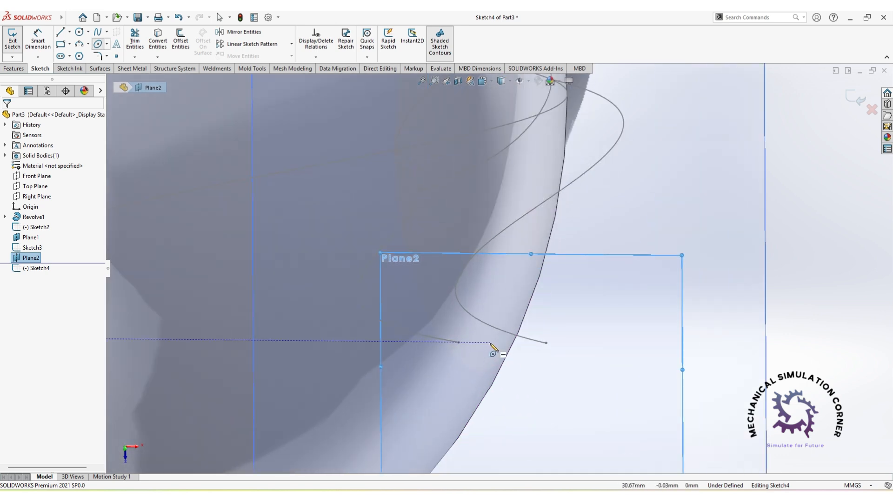
click(492, 343)
click(546, 343)
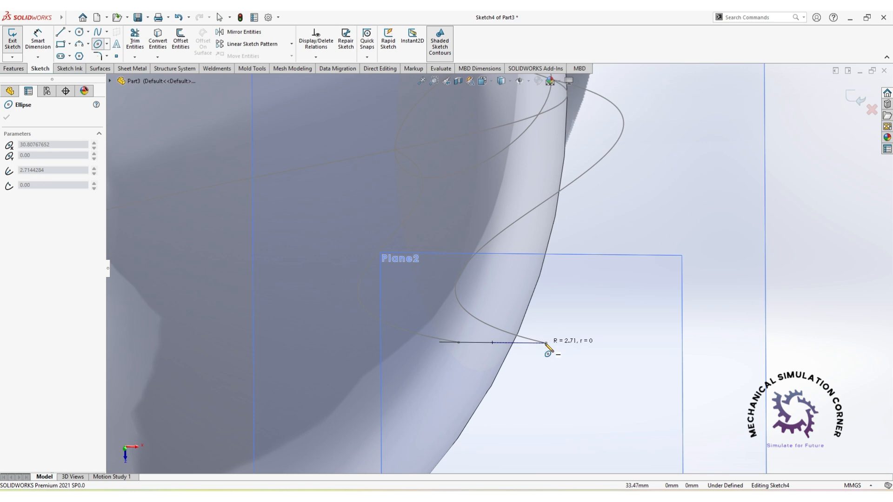
click(534, 366)
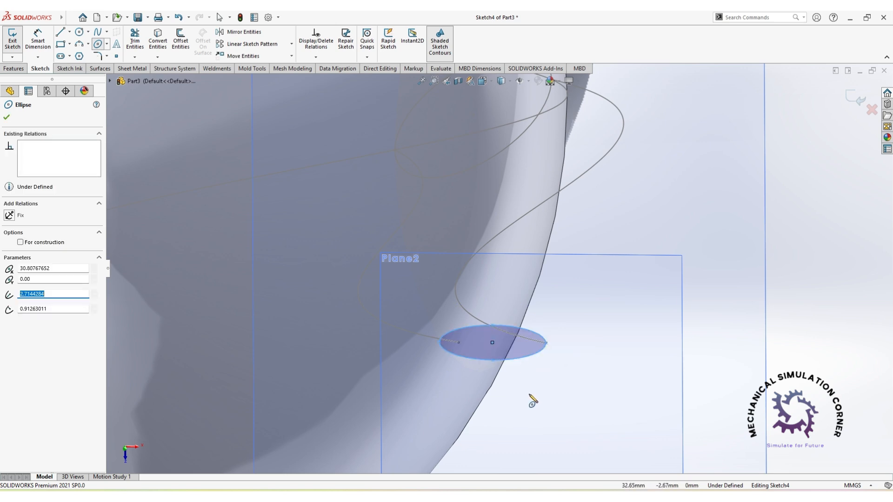
key(Escape)
- Make the ellipse's opposite major-axis vertex coincident with the inner spline's upper endpoint
scroll(468, 369, down, 5)
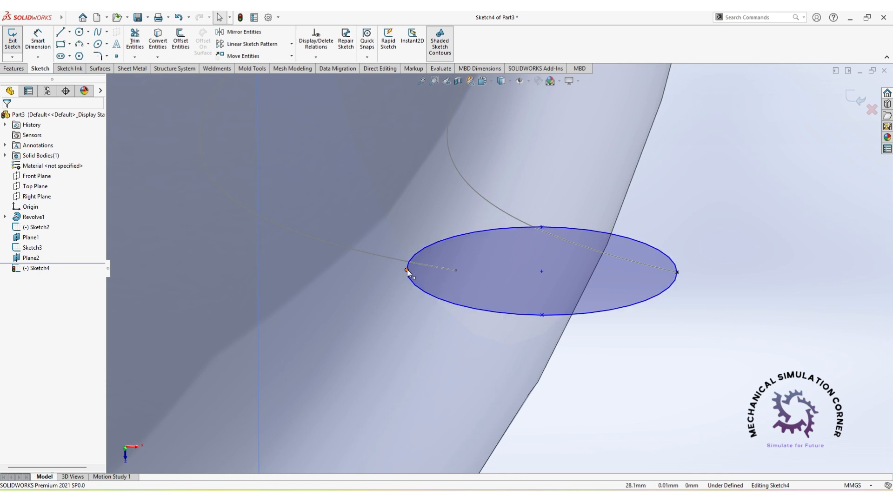
click(407, 270)
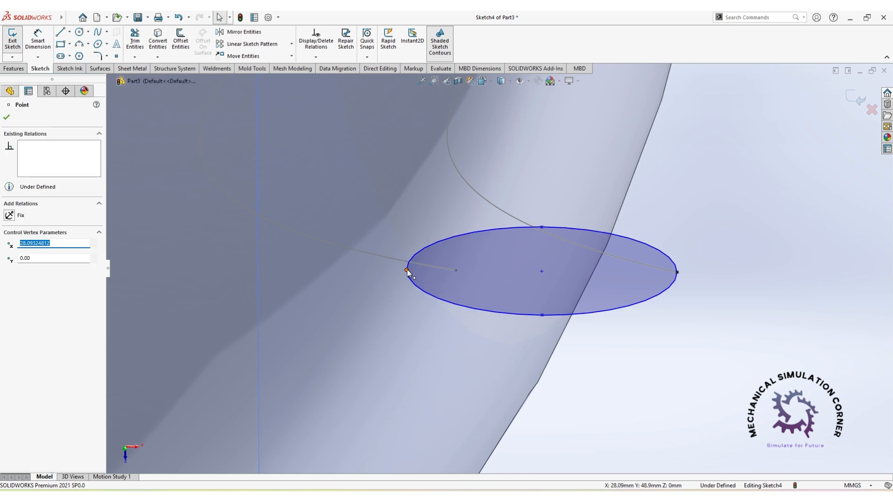
ctrl+click(456, 271)
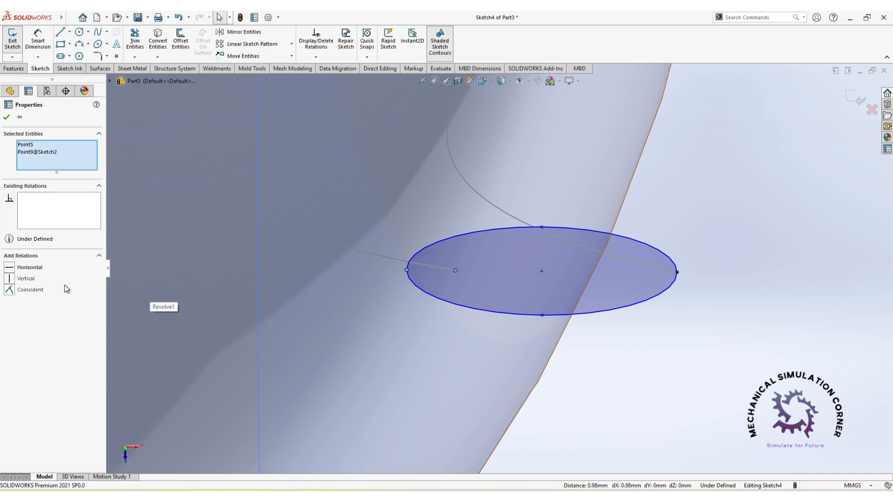
click(9, 290)
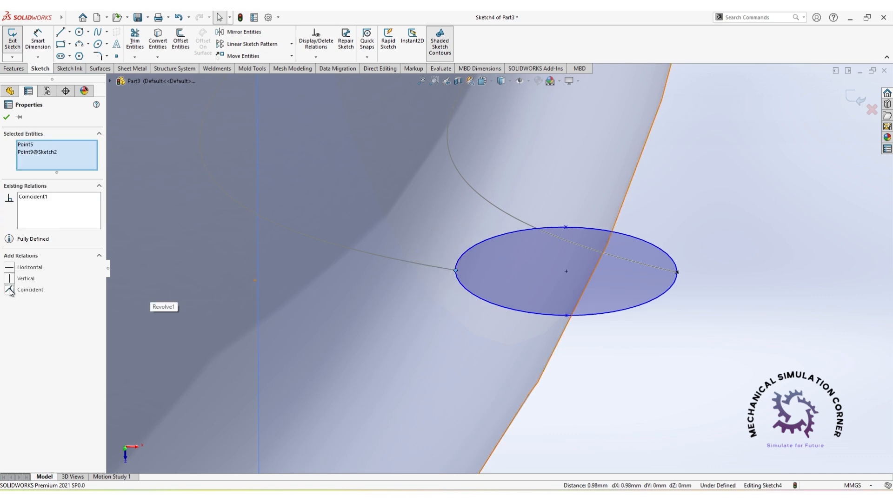
click(608, 431)
- Dimension the upper ellipse's minor axis between its two side vertices as 2 mm
key(z)
key(z)
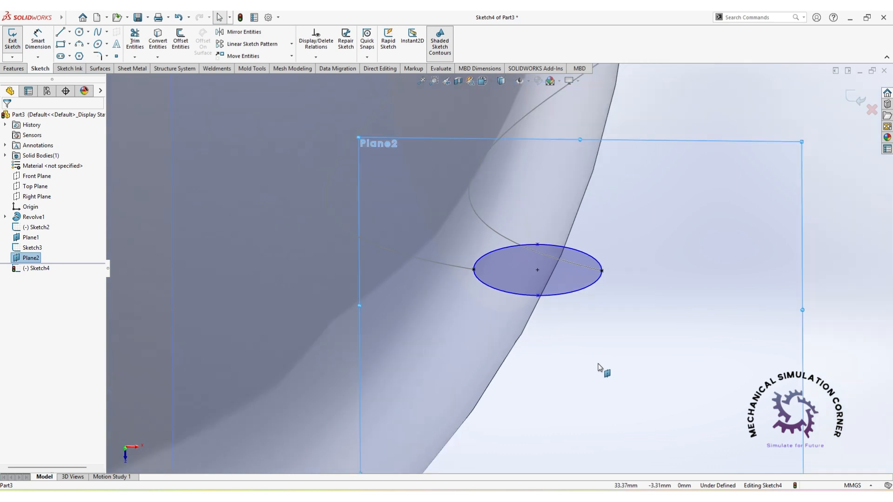
key(z)
key(z)
key(z)
key(f)
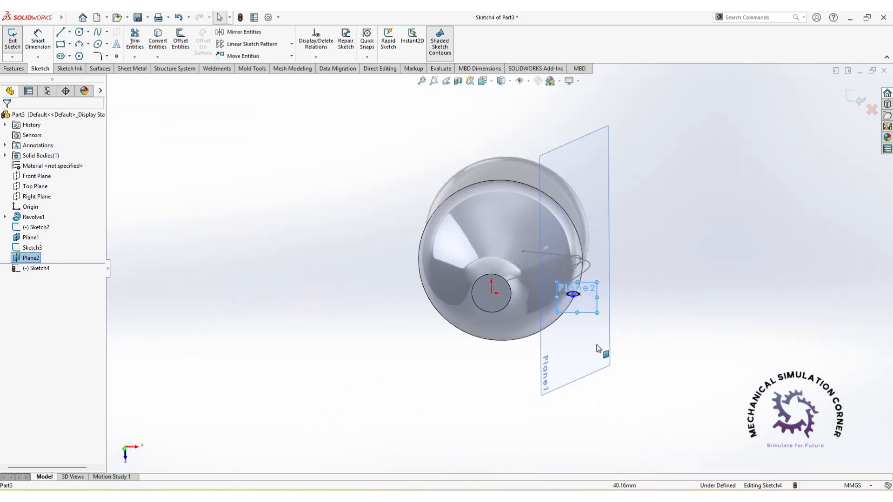
scroll(596, 347, down, 2)
scroll(581, 332, down, 5)
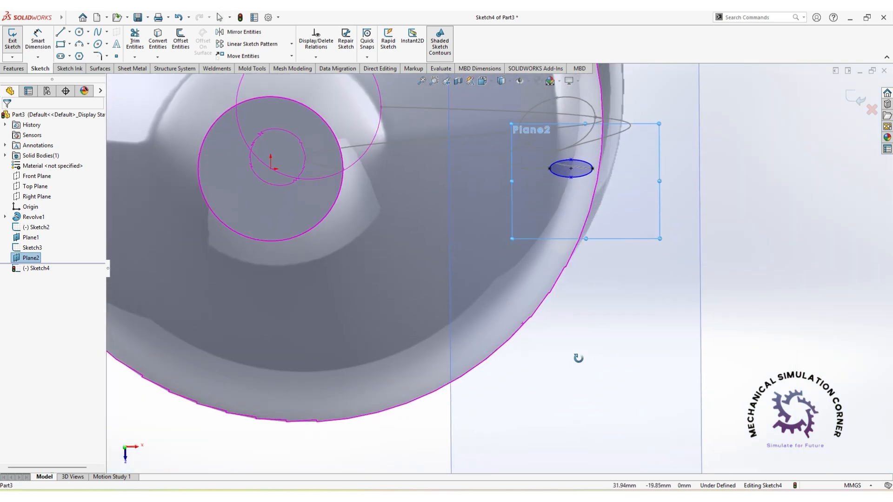
scroll(575, 237, down, 3)
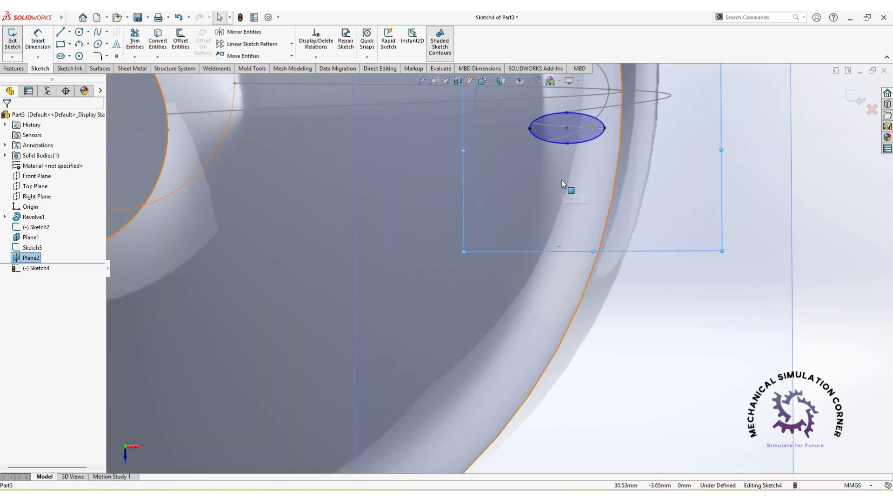
click(567, 143)
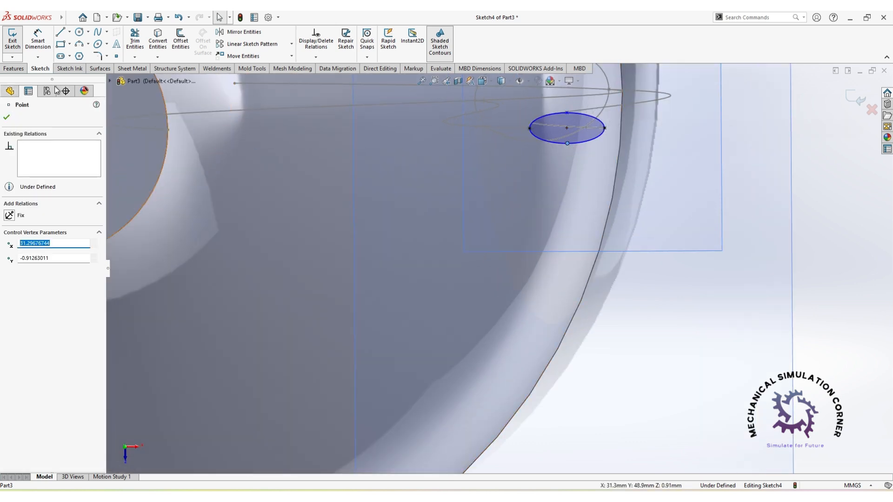
click(7, 117)
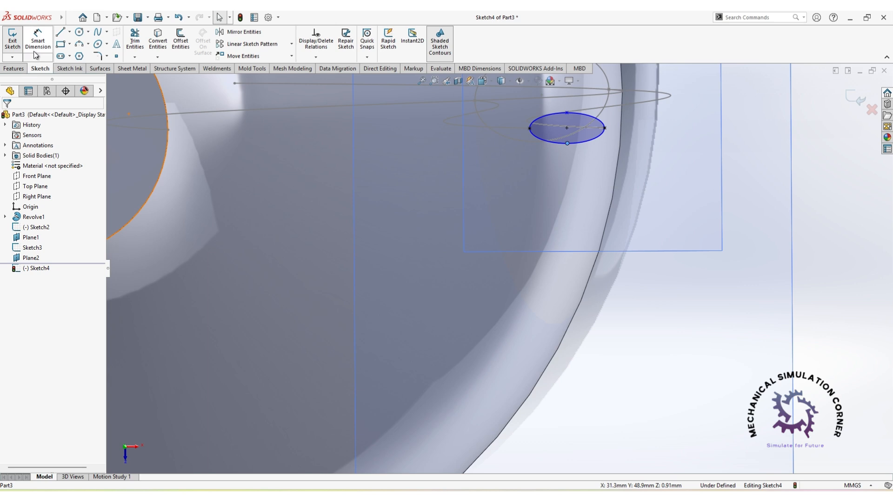
click(37, 41)
click(567, 144)
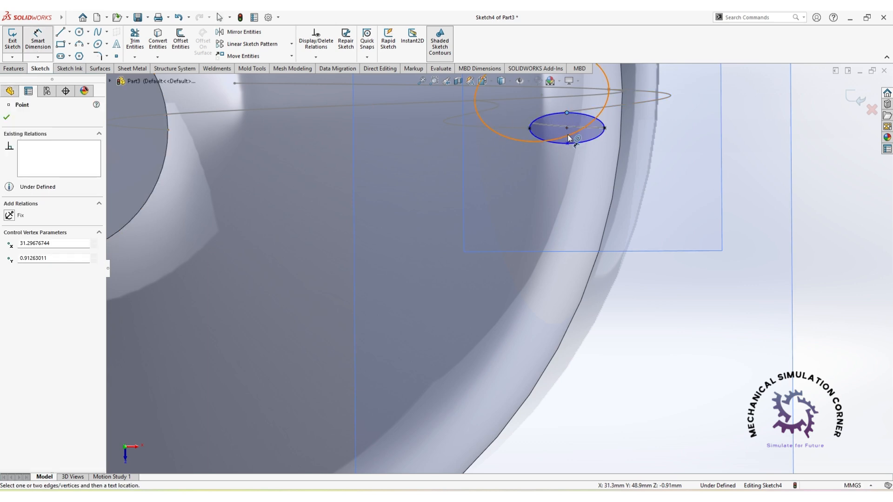
click(566, 113)
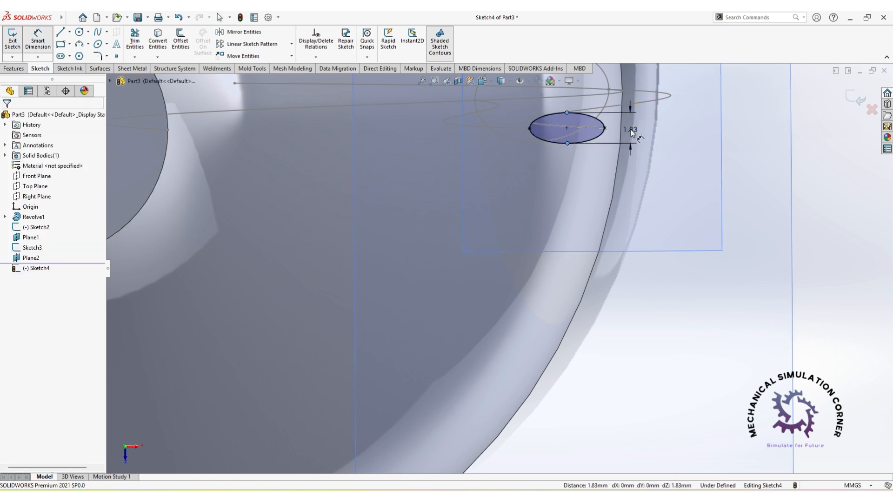
click(631, 131)
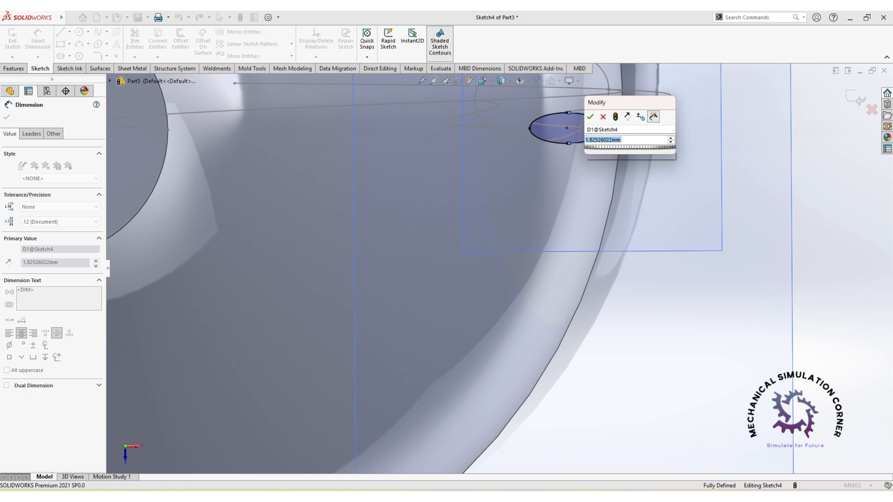
text(2)
key(Return)
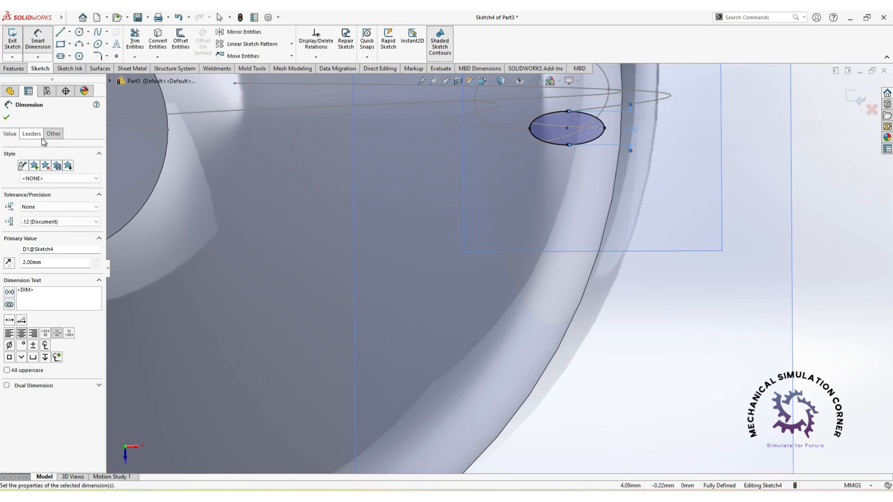
click(7, 119)
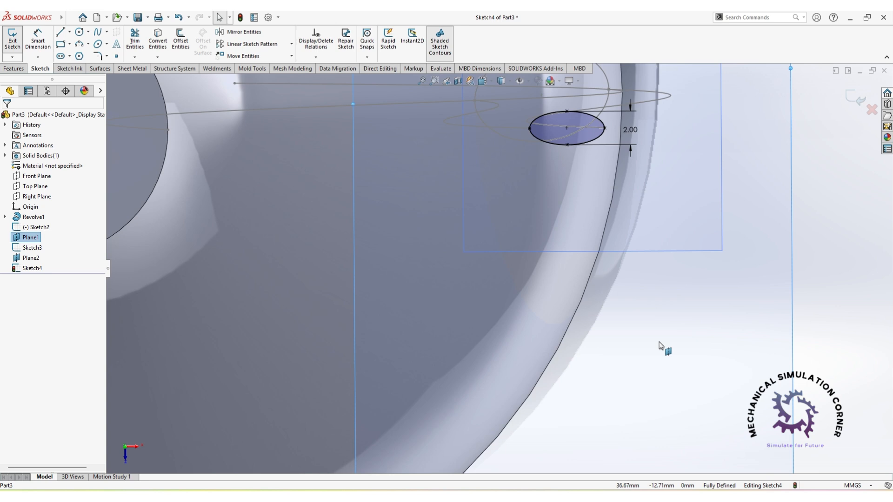
- Finish the upper ellipse sketch and show both profiles together with the guide splines
click(854, 99)
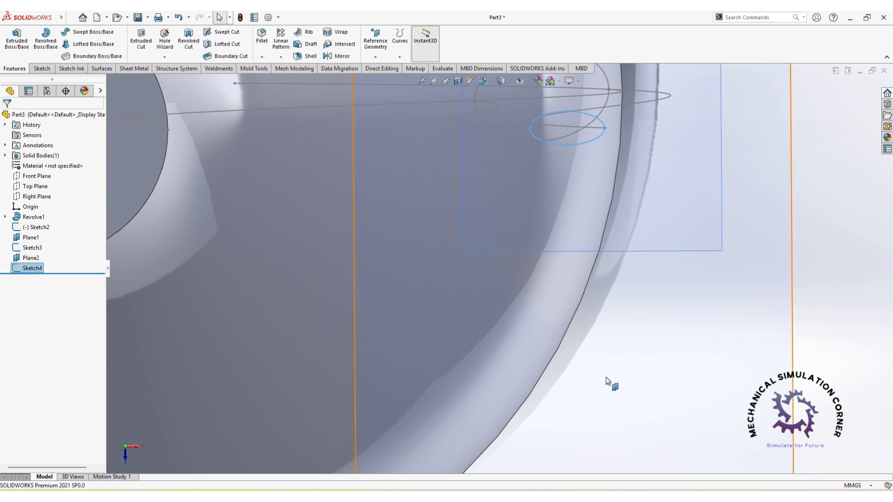
middle_drag(608, 379, 630, 324)
scroll(646, 239, up, 5)
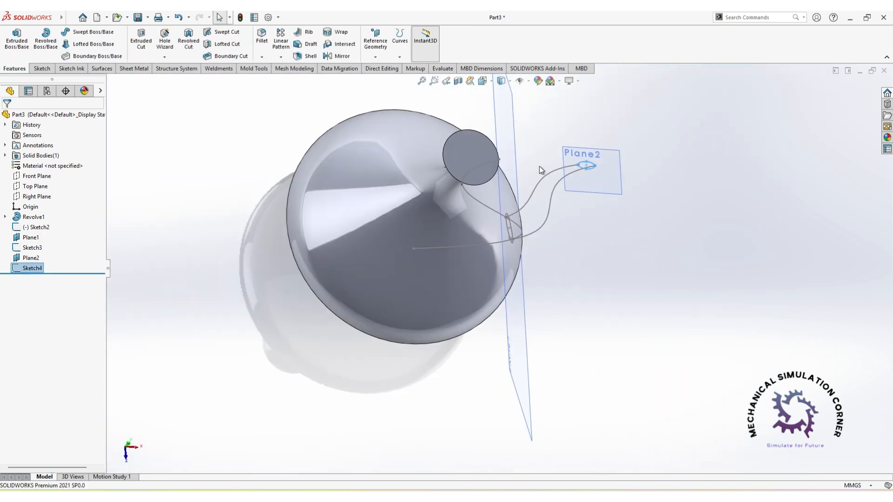
- Start a lofted boss using the upper ellipse and the lower ellipse near the body as its two profiles
scroll(548, 204, down, 3)
middle_drag(605, 397, 596, 335)
scroll(620, 381, up, 3)
scroll(623, 384, up, 3)
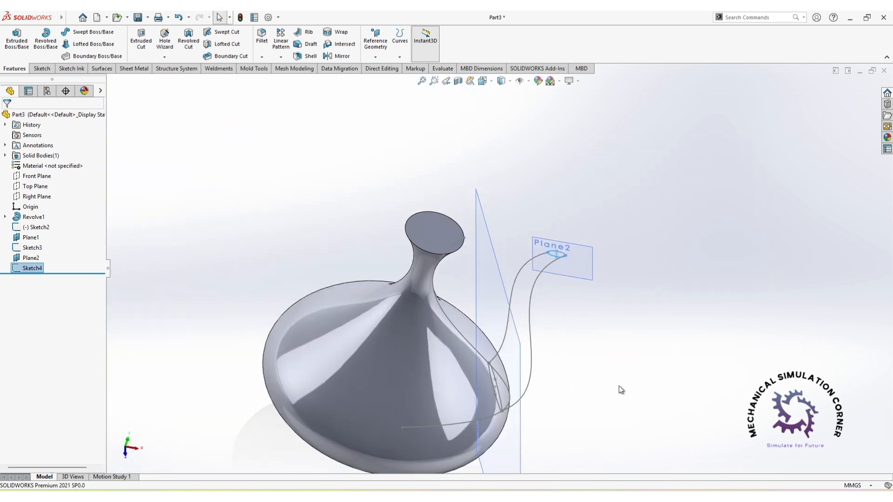
click(90, 46)
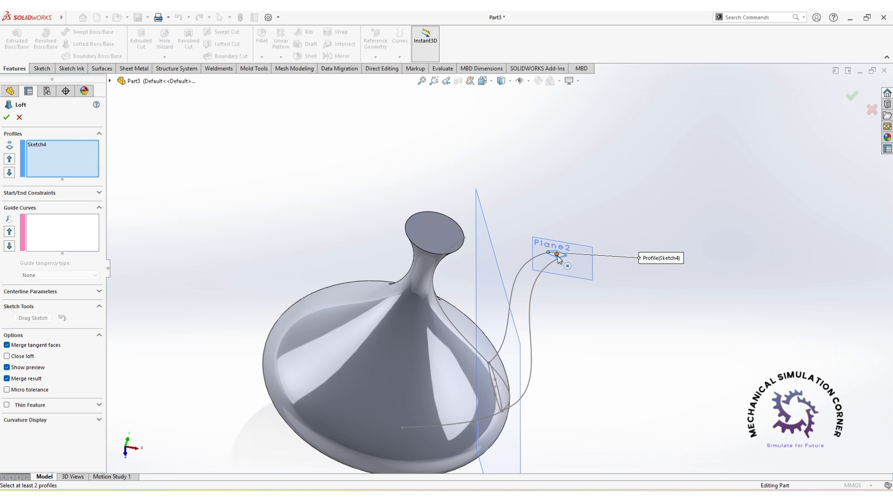
scroll(552, 289, down, 2)
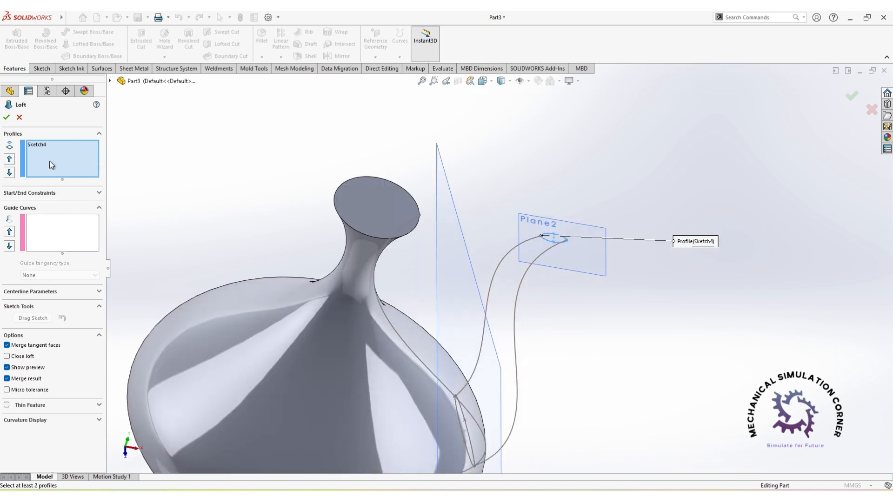
click(459, 424)
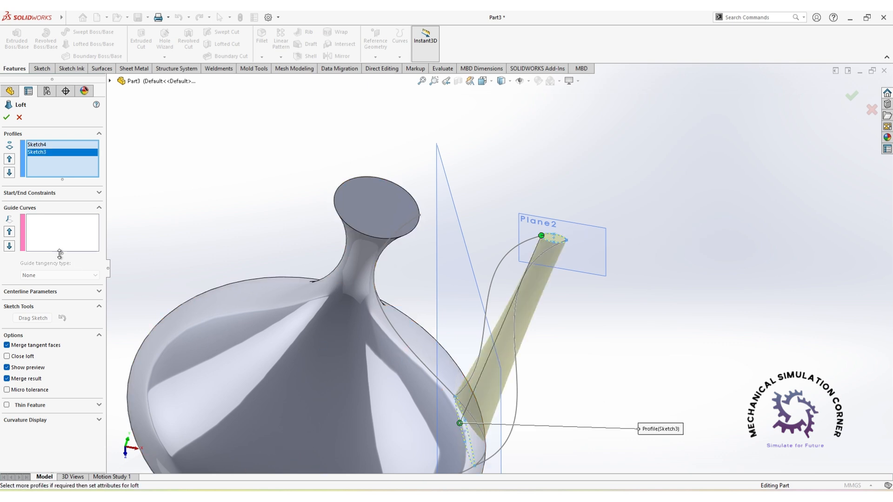
- Add the outer and inner splines as guide curves and create the spout loft
click(54, 231)
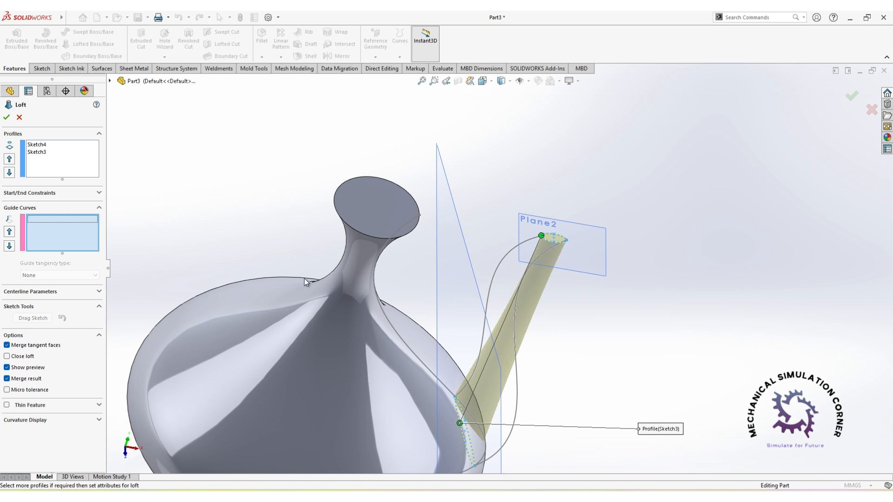
click(517, 379)
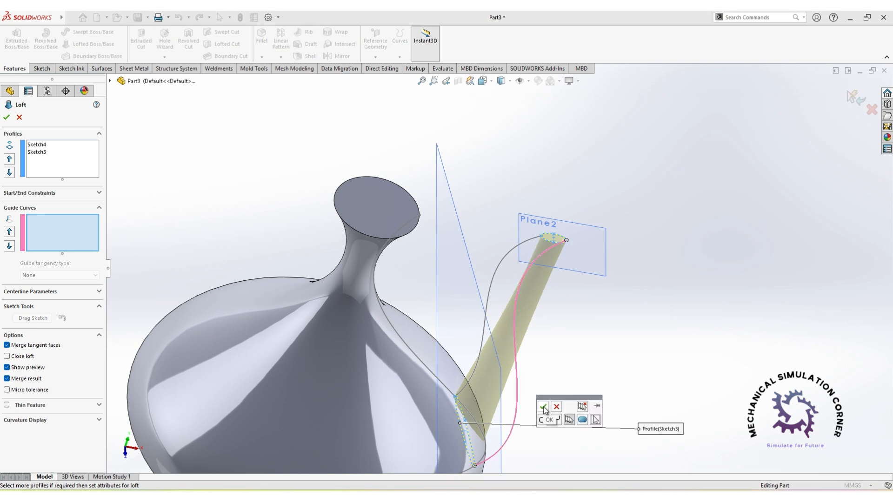
click(543, 407)
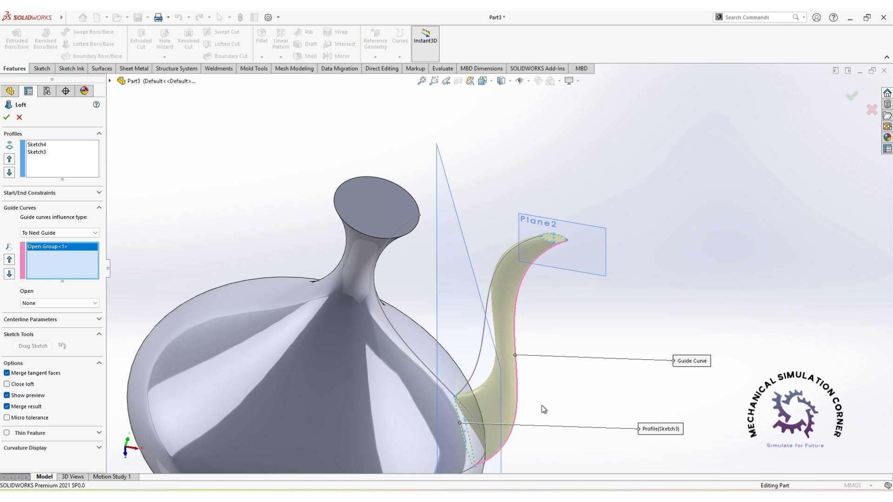
click(480, 367)
click(505, 394)
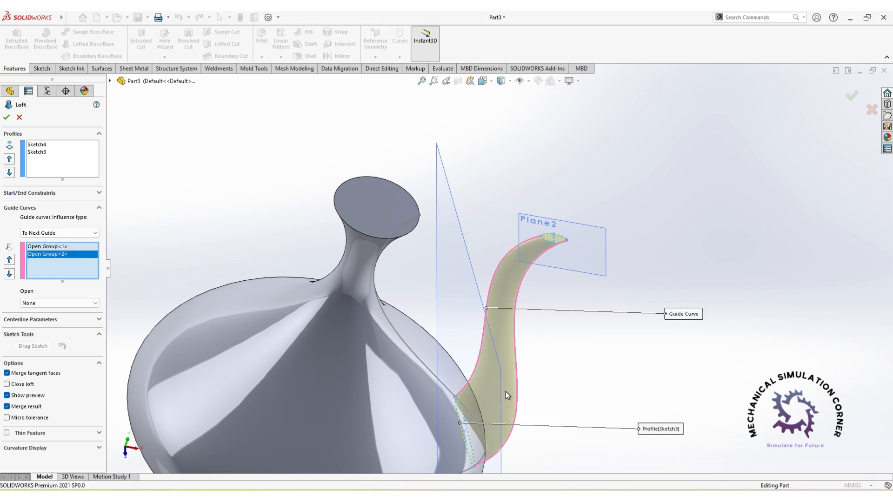
click(7, 117)
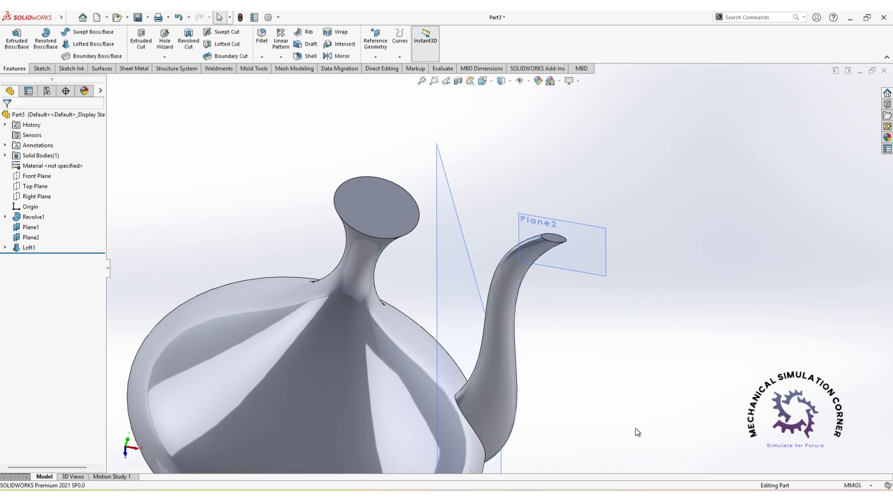
- Hide the reference planes Plane1 and Plane2
middle_drag(622, 423, 603, 369)
key(f)
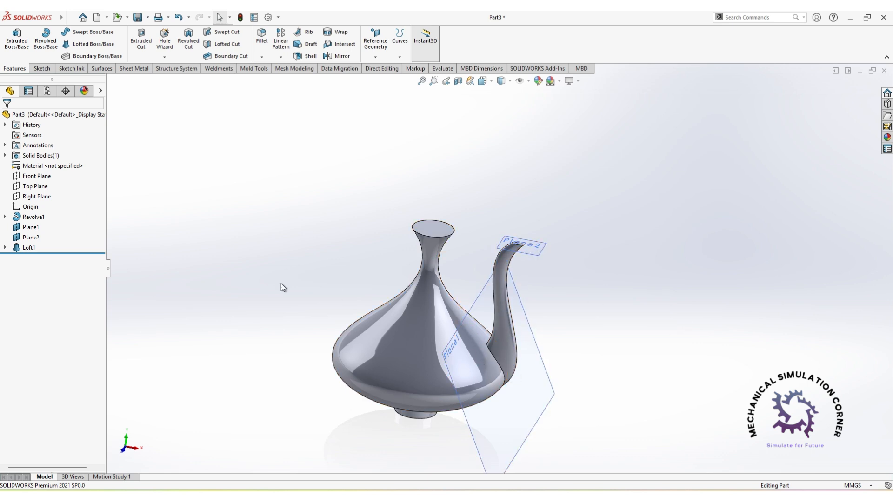
click(37, 230)
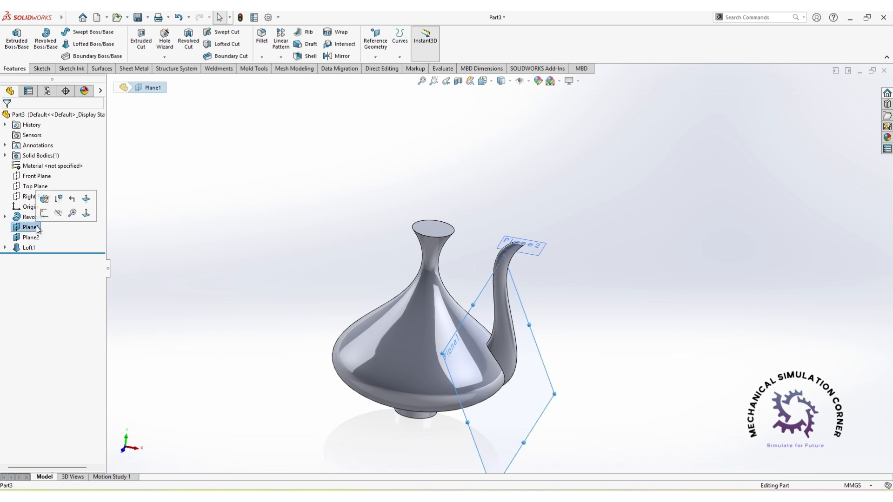
click(61, 205)
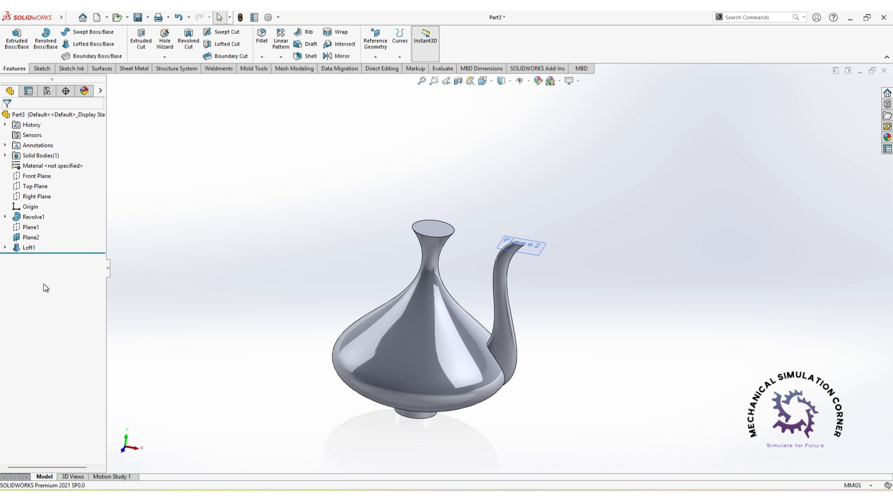
click(5, 247)
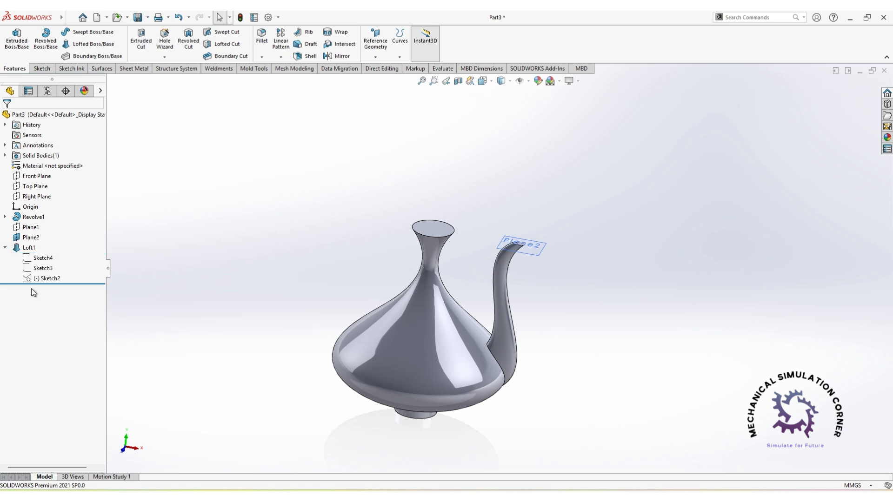
click(6, 249)
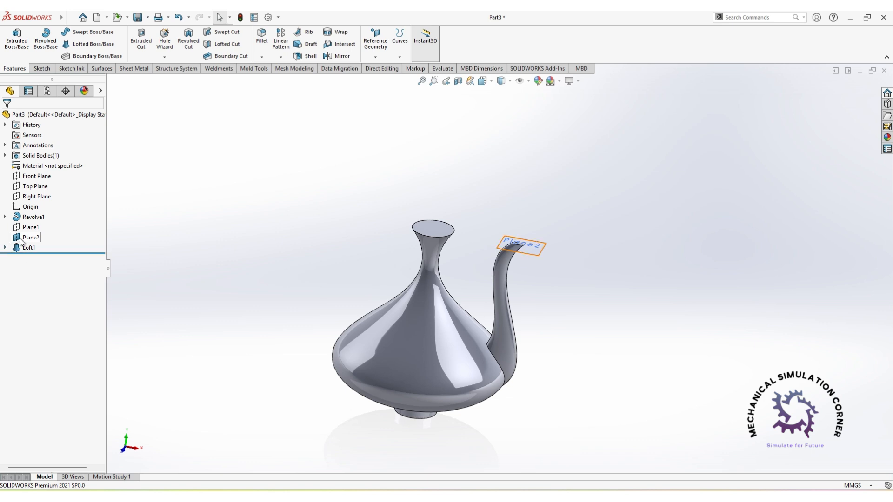
click(20, 239)
click(128, 315)
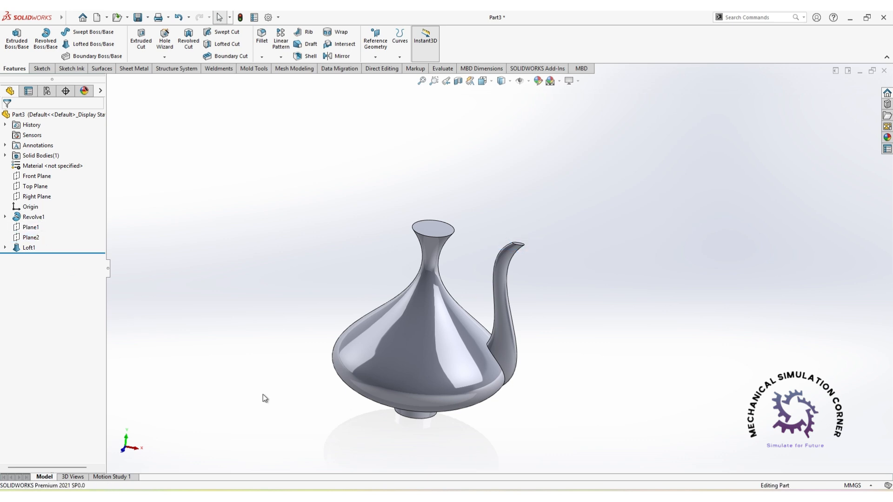
- Start a Shell feature on the vessel with a wall thickness of 0.5 mm
scroll(297, 305, down, 3)
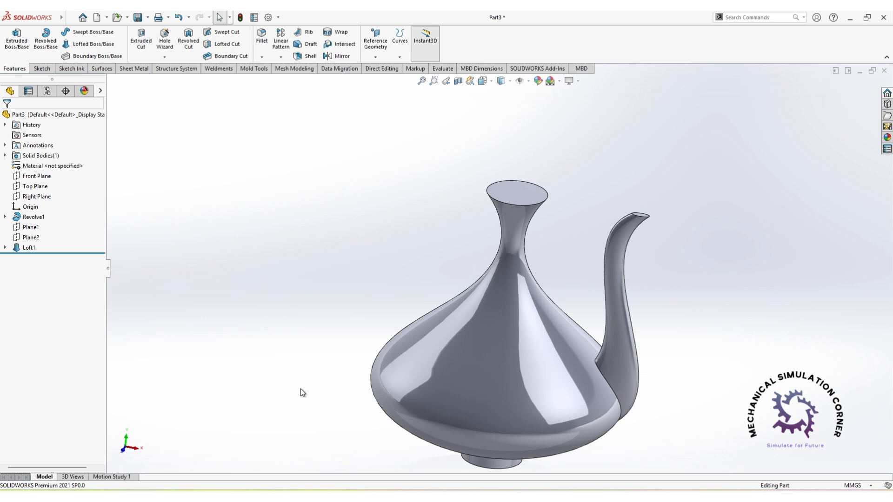
click(103, 69)
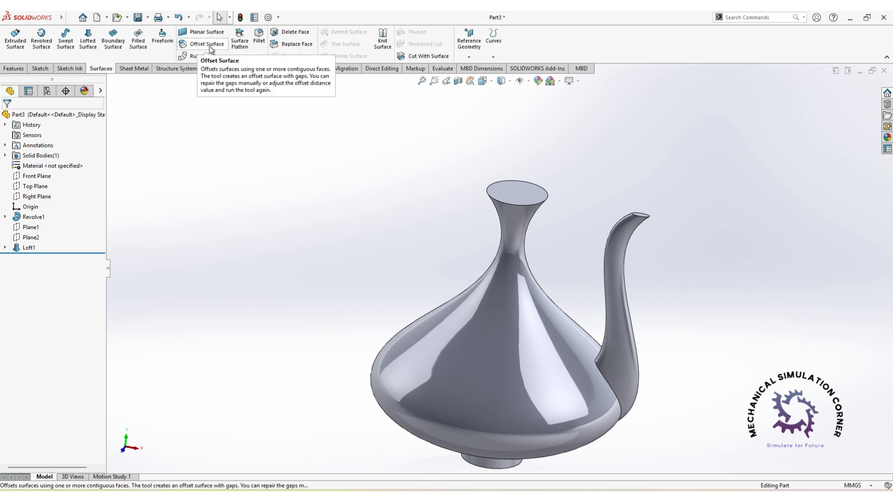
click(44, 69)
click(14, 69)
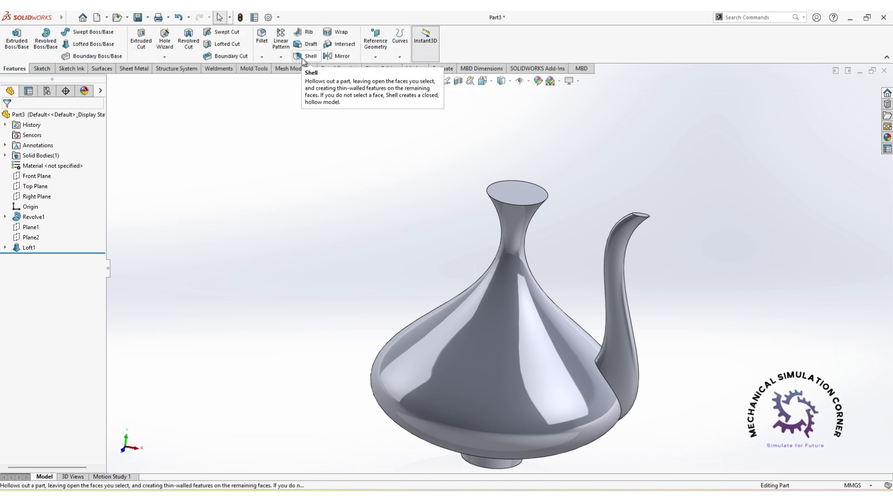
click(302, 57)
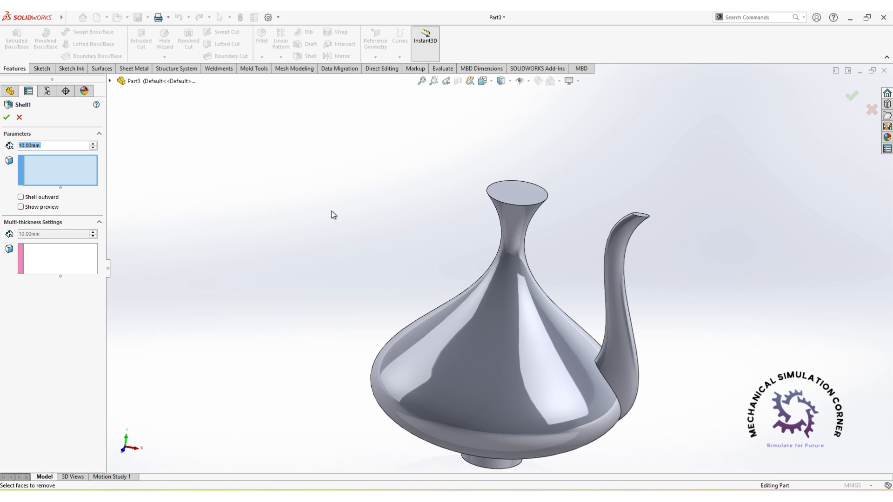
key(BackSpace)
key(BackSpace)
key(BackSpace)
key(BackSpace)
key(BackSpace)
key(BackSpace)
key(BackSpace)
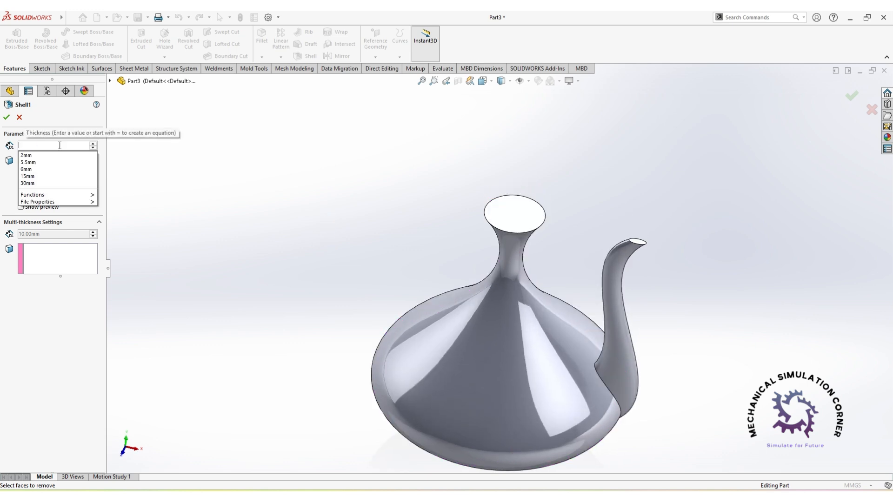
text(0.5)
key(Return)
- Preview the shell, choose the neck's top face and the spout's tip face as openings, and create it
click(58, 178)
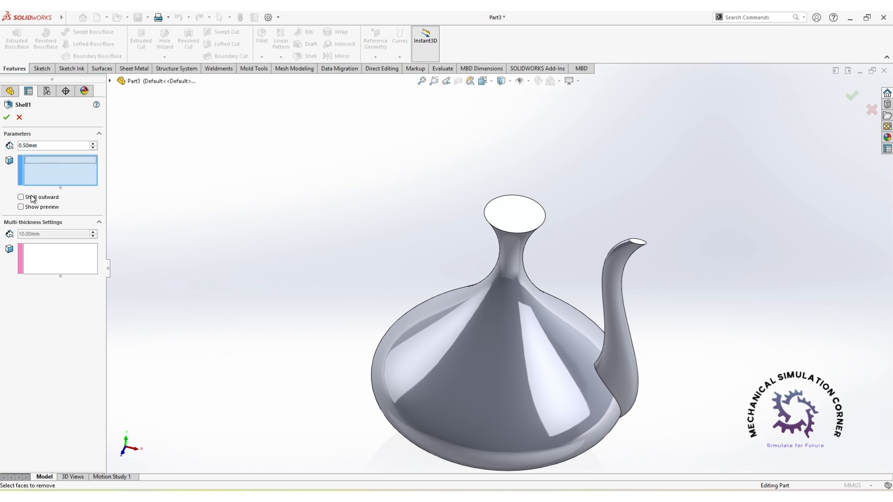
click(21, 207)
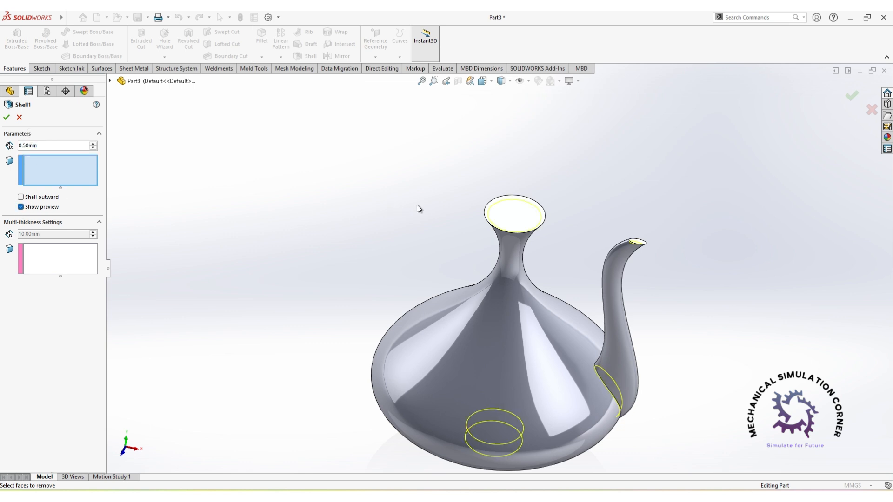
middle_drag(410, 238, 403, 273)
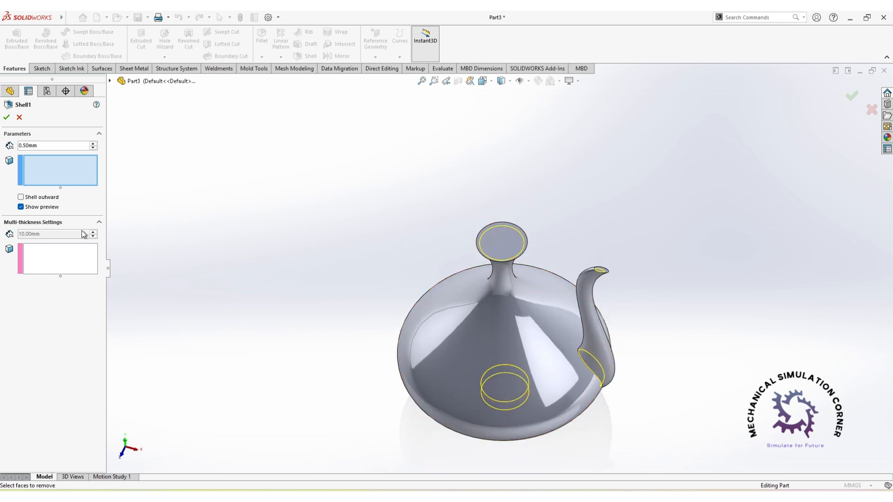
click(499, 243)
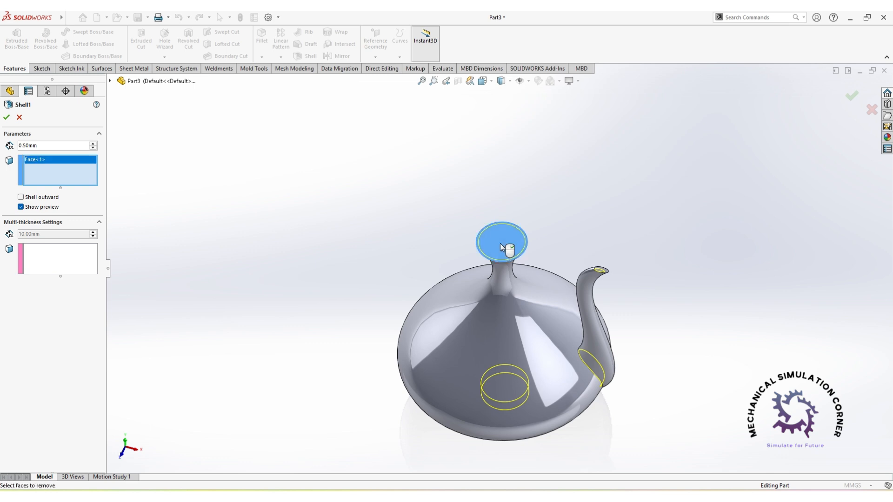
click(600, 271)
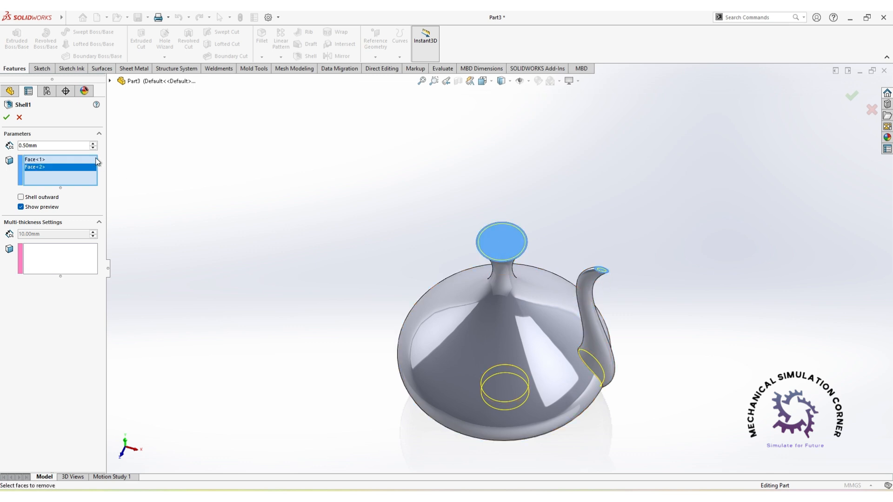
click(7, 117)
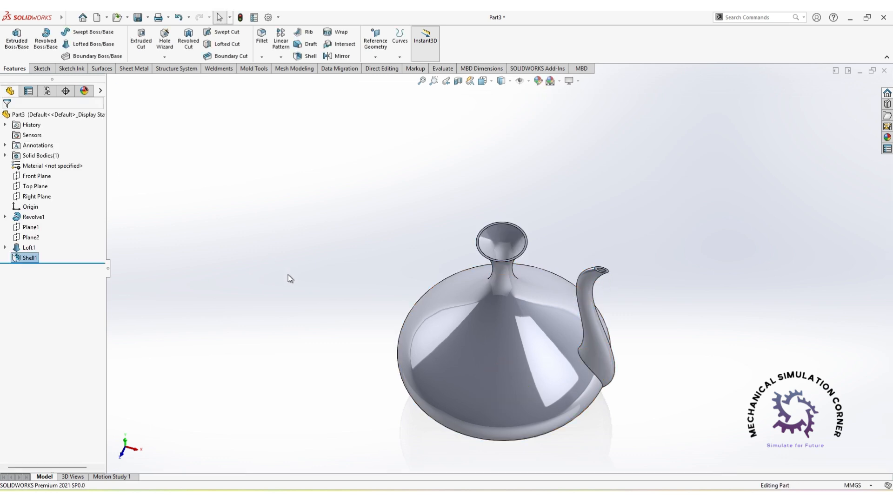
- Section the vessel along the Front Plane and examine the hollow body, neck and spout
scroll(437, 275, down, 3)
middle_drag(364, 244, 510, 375)
scroll(558, 358, down, 5)
scroll(575, 356, up, 10)
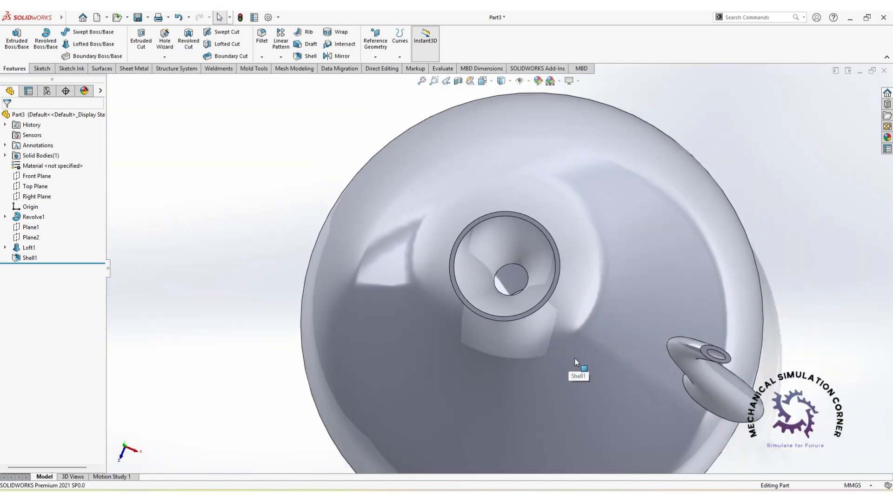
middle_drag(576, 360, 600, 235)
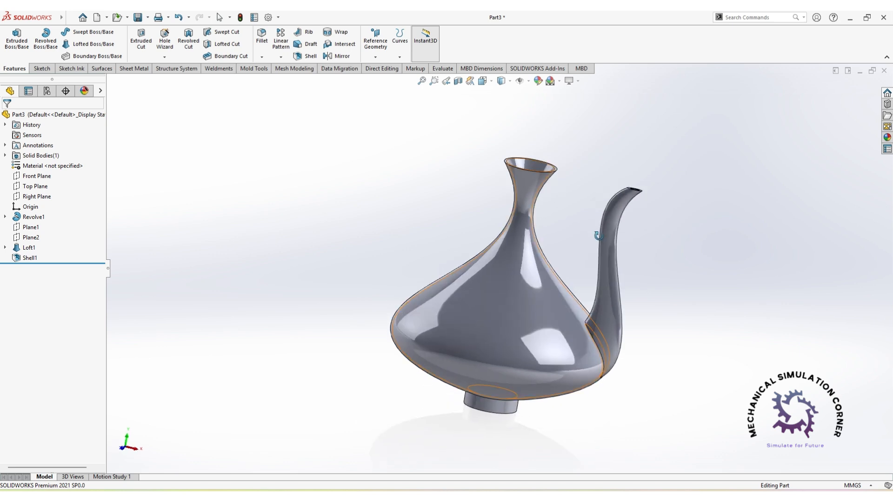
click(458, 81)
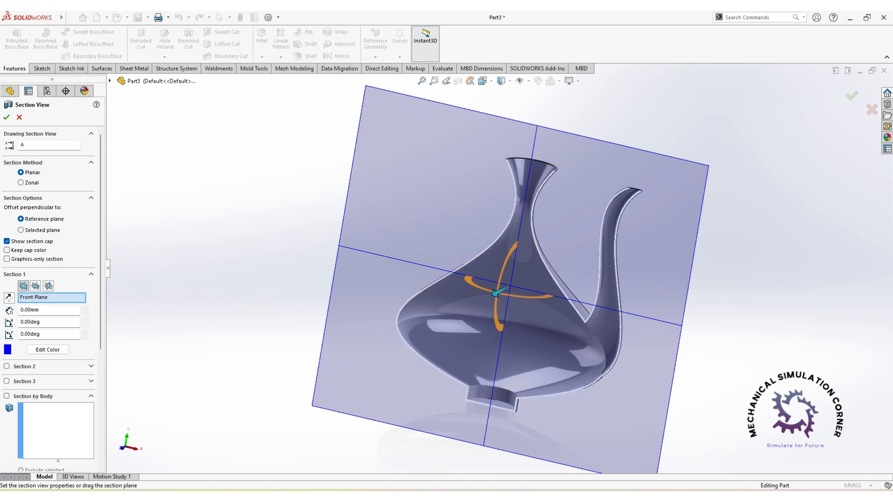
click(7, 117)
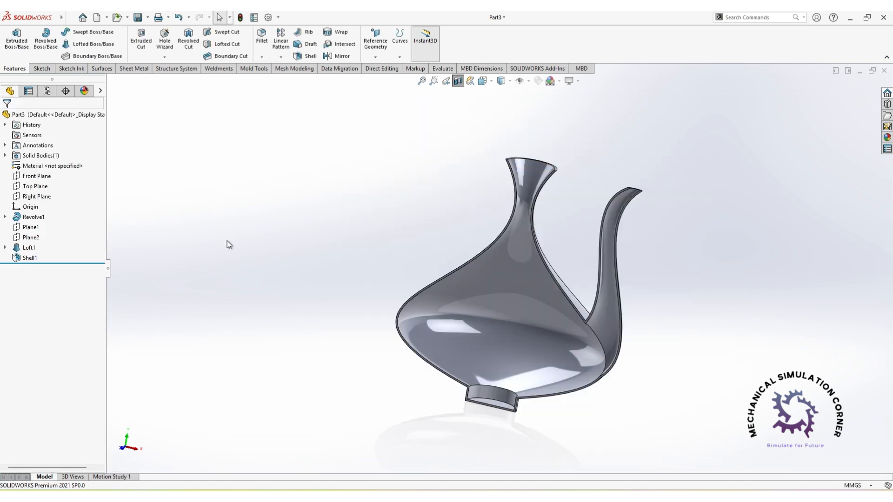
scroll(540, 353, down, 5)
middle_drag(540, 352, 518, 408)
scroll(565, 291, up, 5)
middle_drag(534, 342, 546, 277)
scroll(523, 214, down, 3)
- Apply an appearance from the library to the vessel and switch off the section view
click(886, 137)
click(781, 98)
click(776, 118)
click(779, 129)
drag(775, 254, 525, 291)
click(458, 80)
click(886, 137)
drag(775, 255, 487, 310)
click(486, 312)
- Browse further appearance categories and apply a glossy red appearance to the vessel
middle_drag(762, 390, 589, 428)
click(886, 137)
click(780, 139)
click(779, 149)
click(780, 160)
click(780, 180)
click(779, 160)
middle_drag(686, 279, 664, 408)
drag(772, 256, 472, 205)
click(496, 204)
- Turn the section view back on and inspect the red vessel from the opposite side
middle_drag(669, 409, 884, 393)
scroll(885, 394, up, 2)
click(457, 81)
click(851, 96)
scroll(827, 279, down, 3)
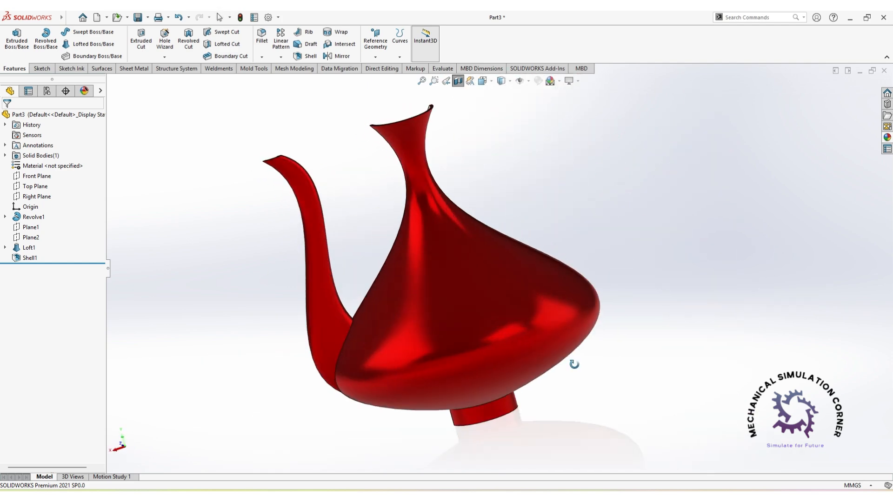